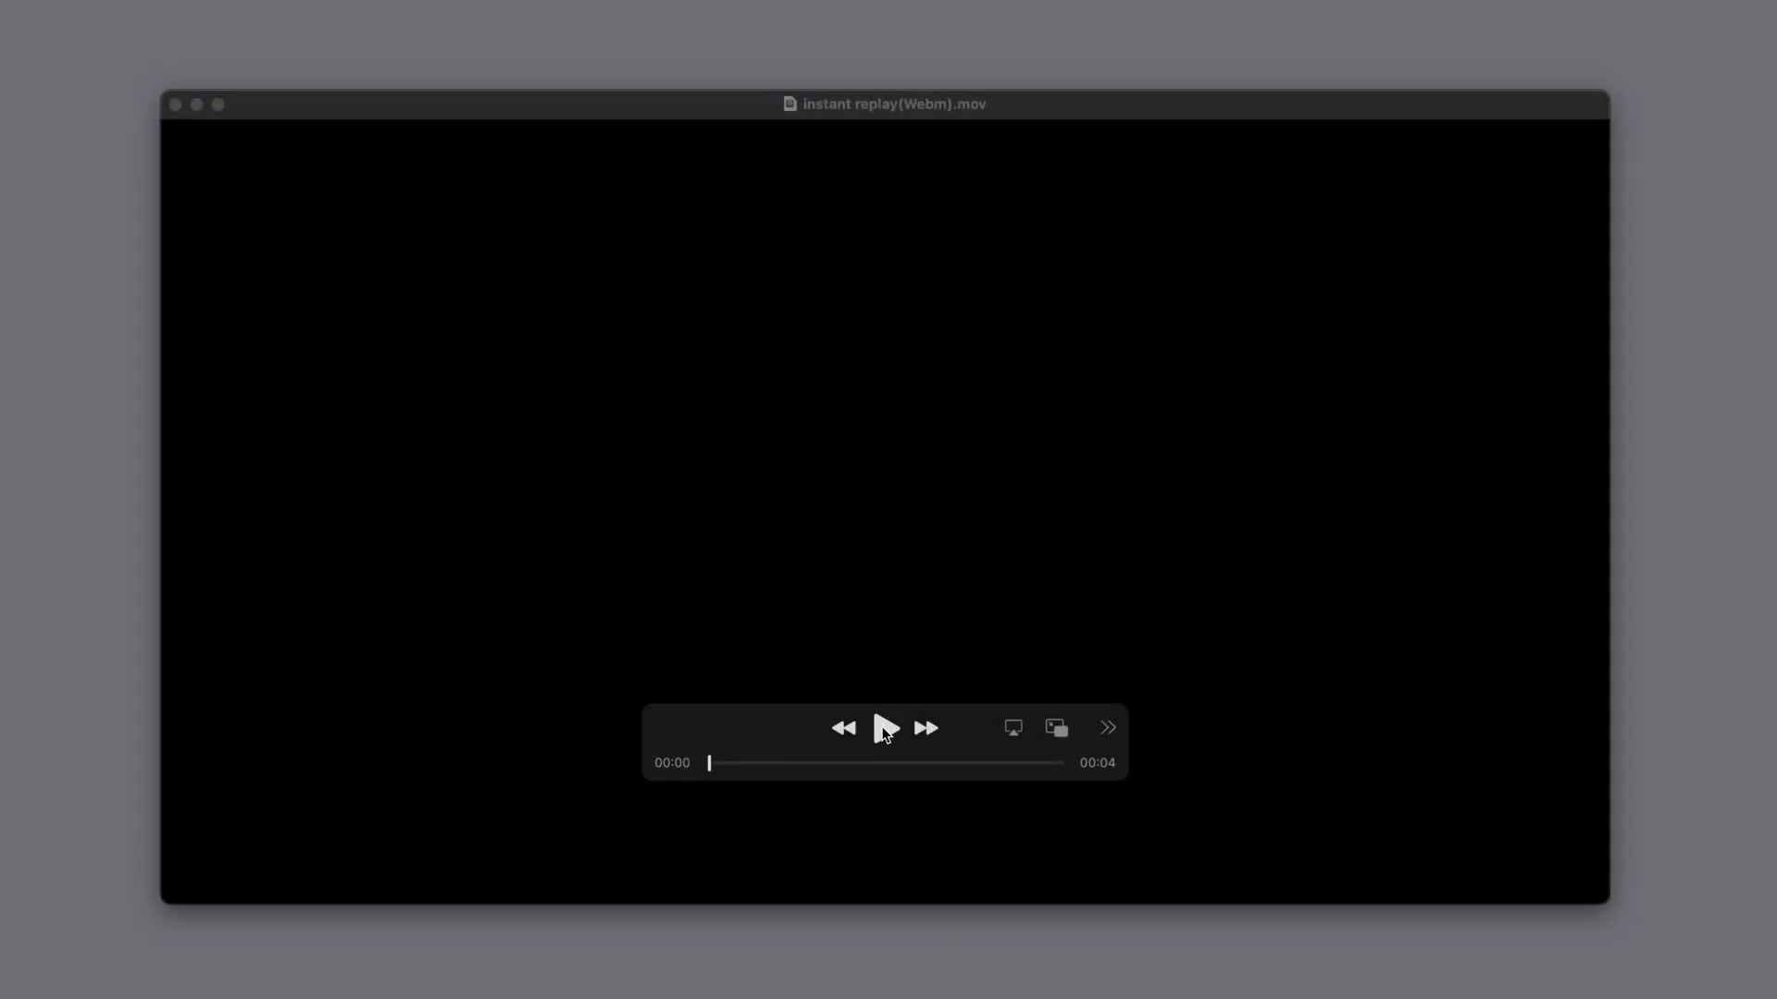
- Play the rendered Instant Replay transition clip in the media player
left_click(883, 730)
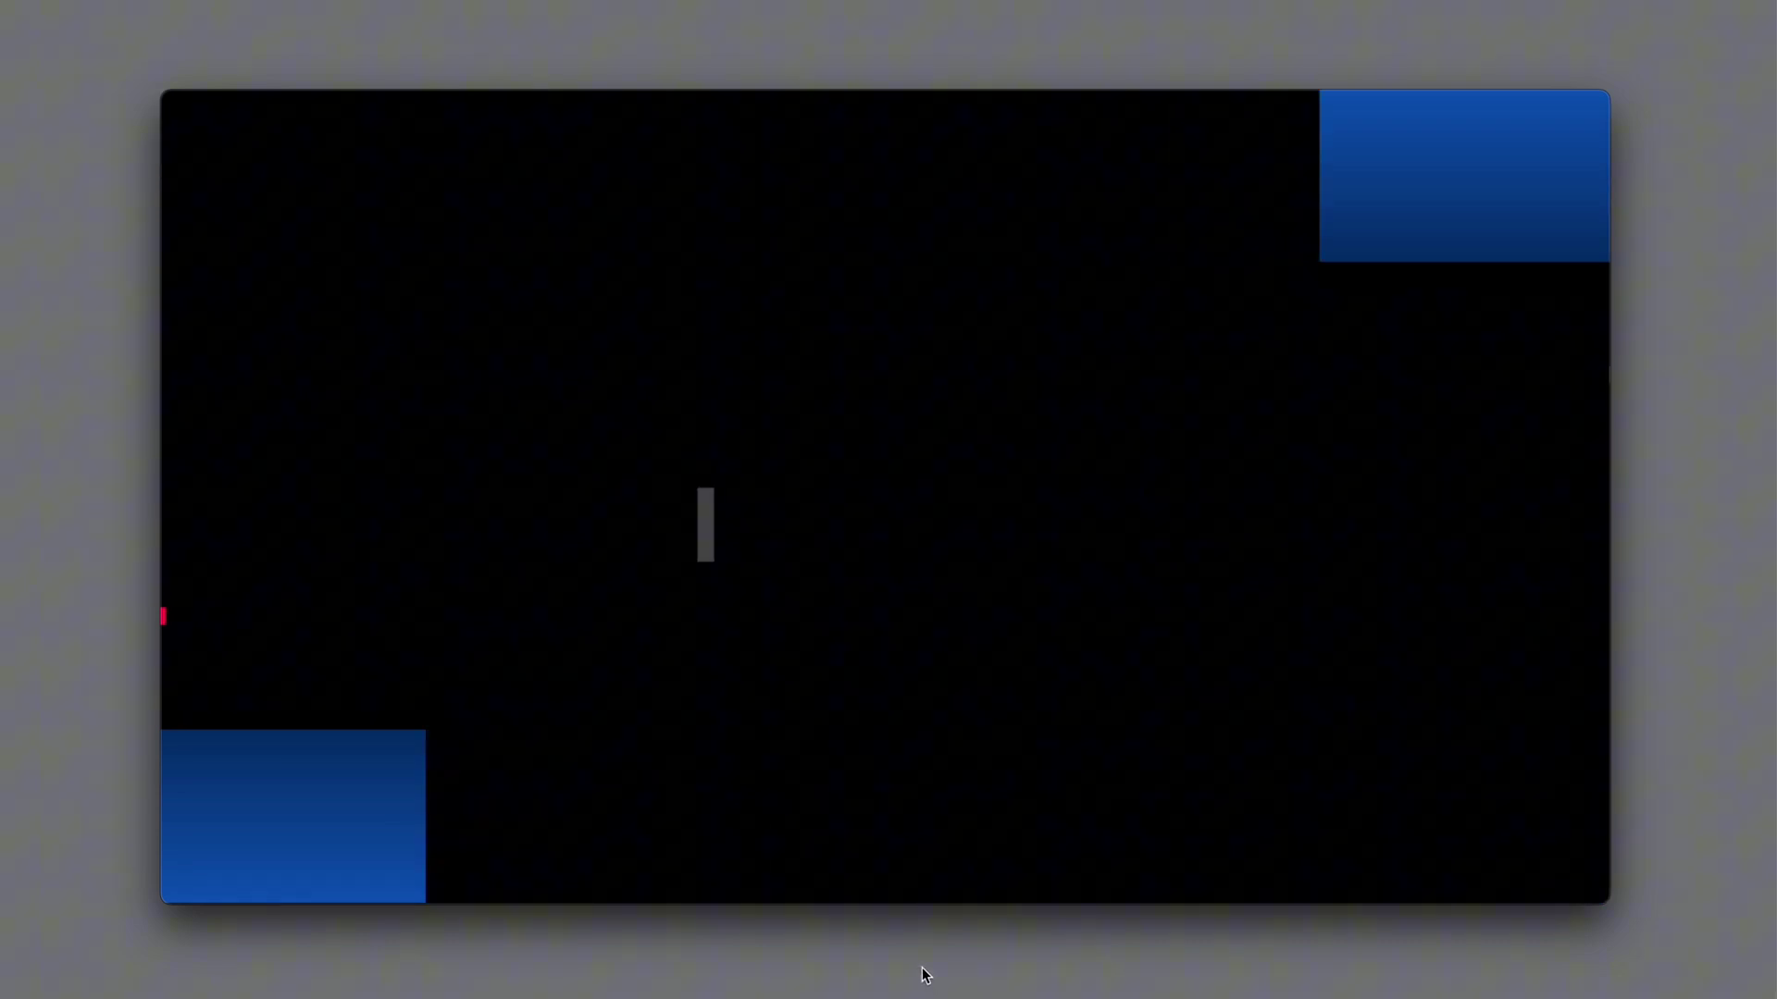
mouse_move(922, 804)
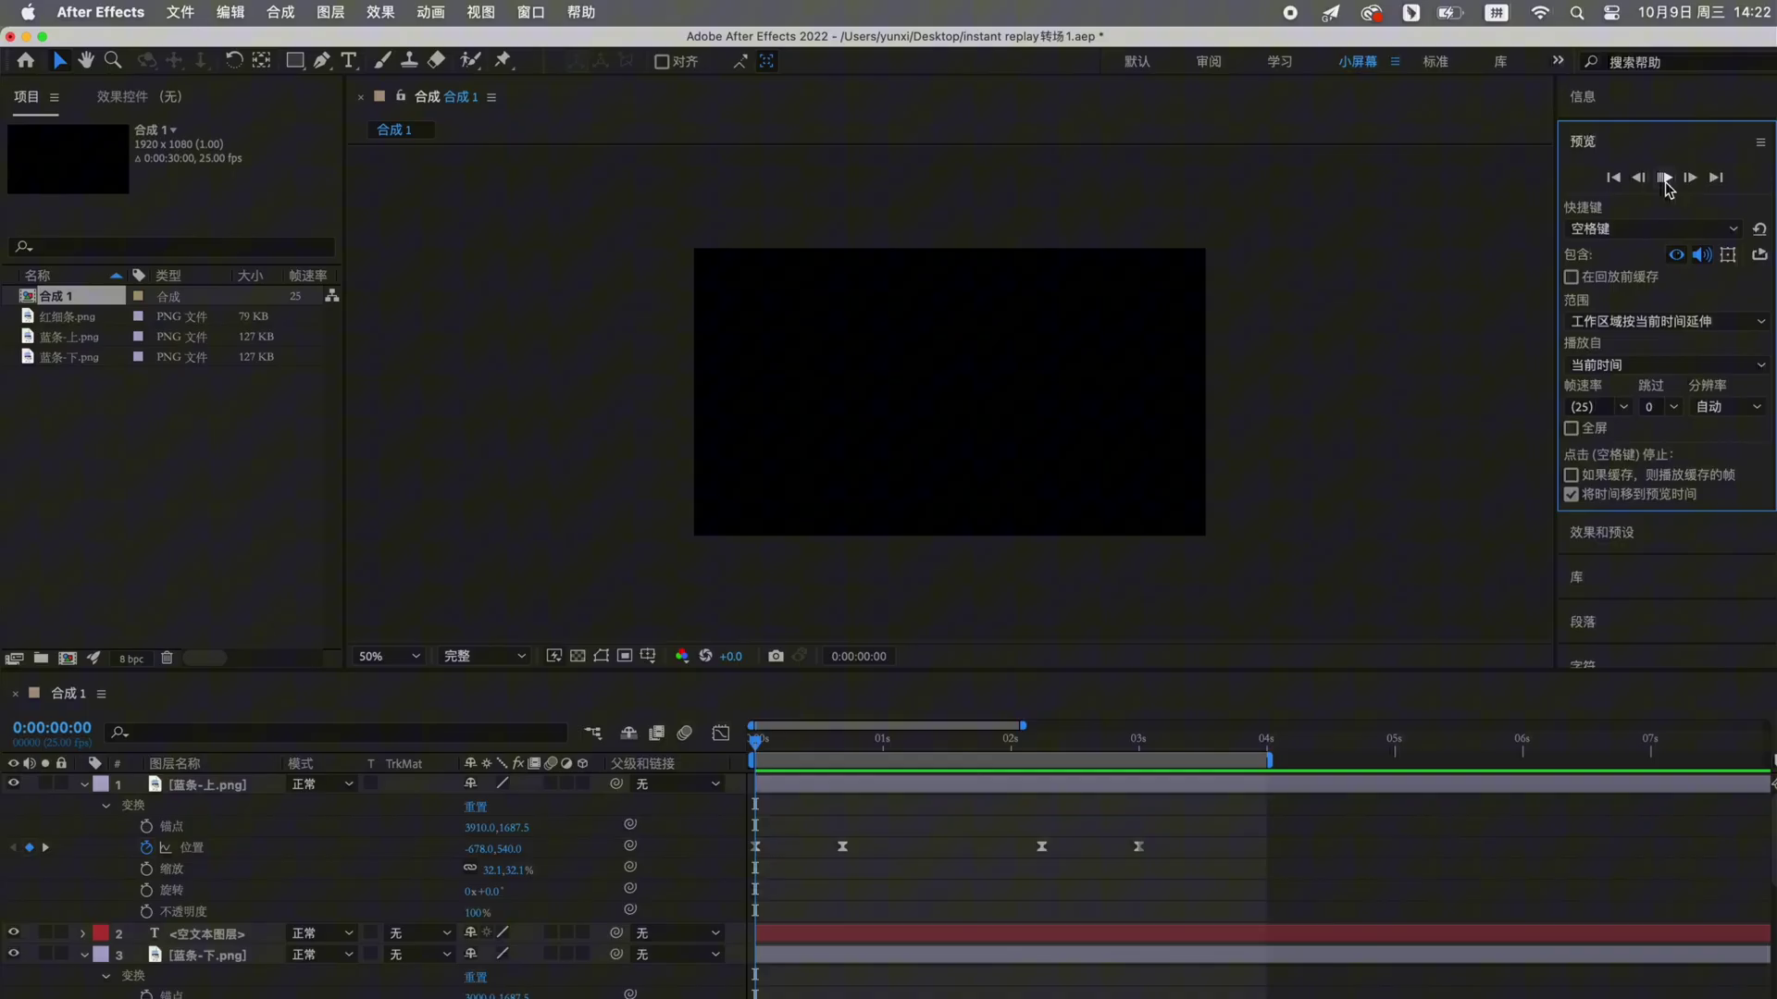
- Preview the comp to the INSTANT REPLAY title, then add it to the Render Queue
left_click(1665, 178)
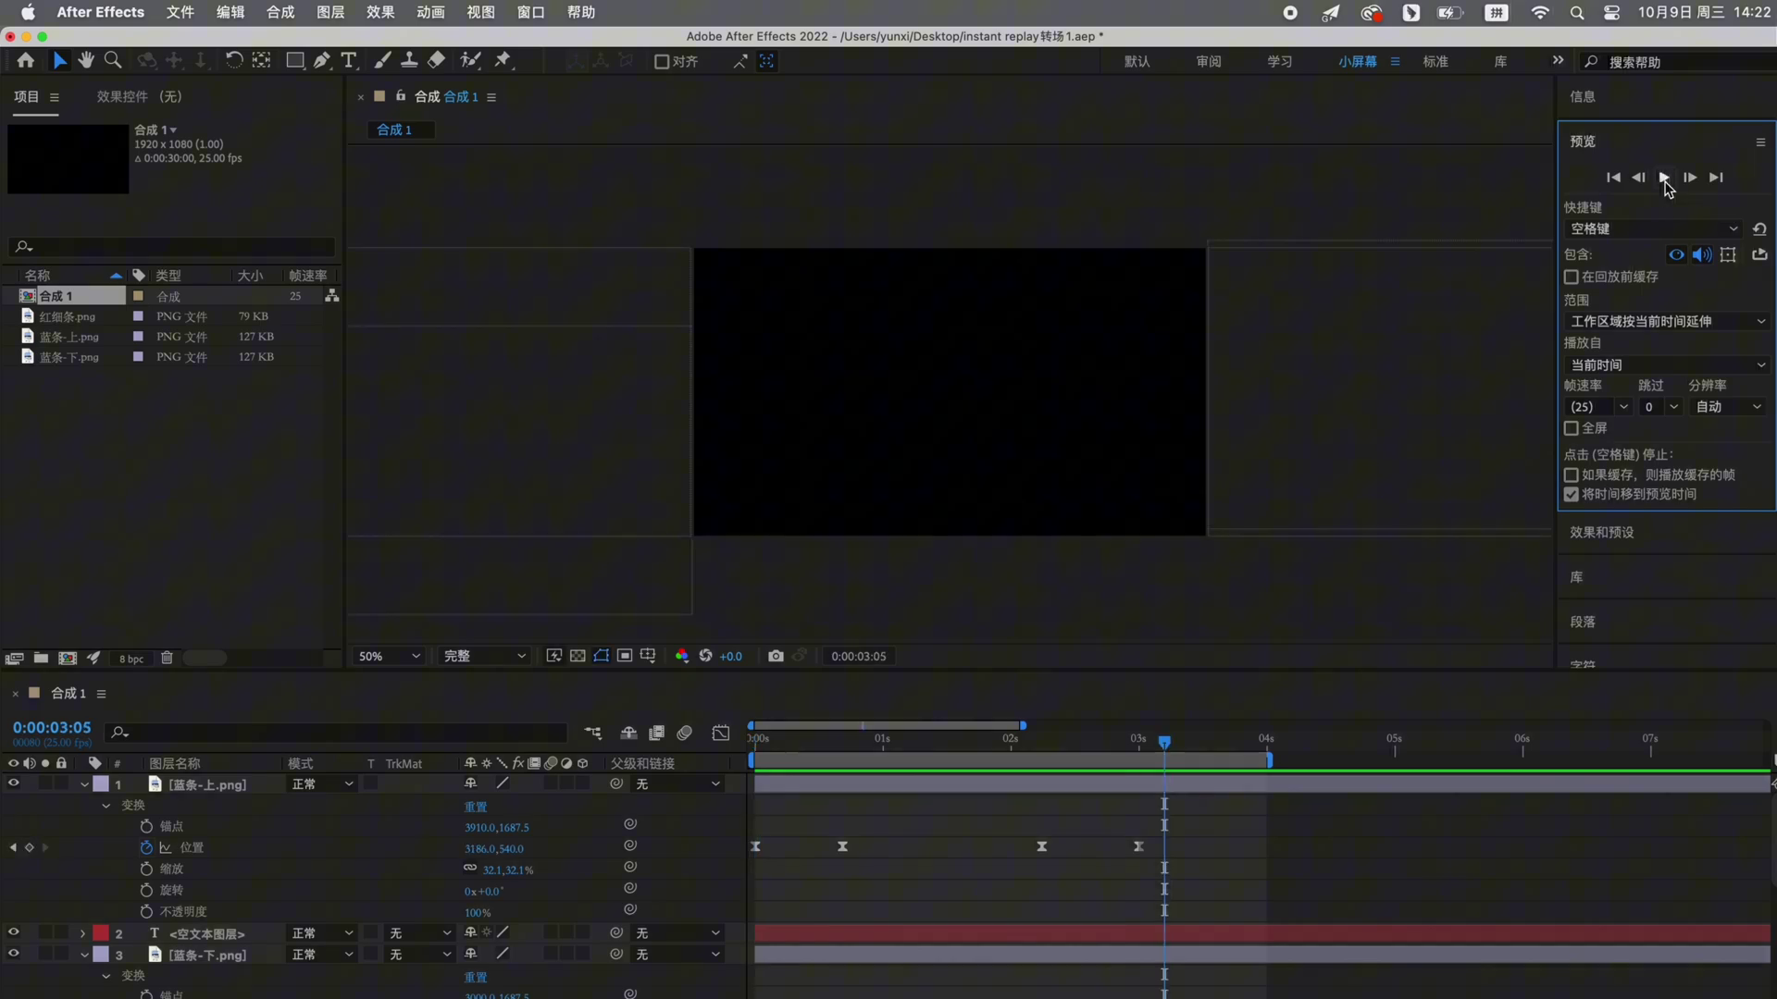
left_click(966, 743)
left_click(179, 12)
mouse_move(352, 348)
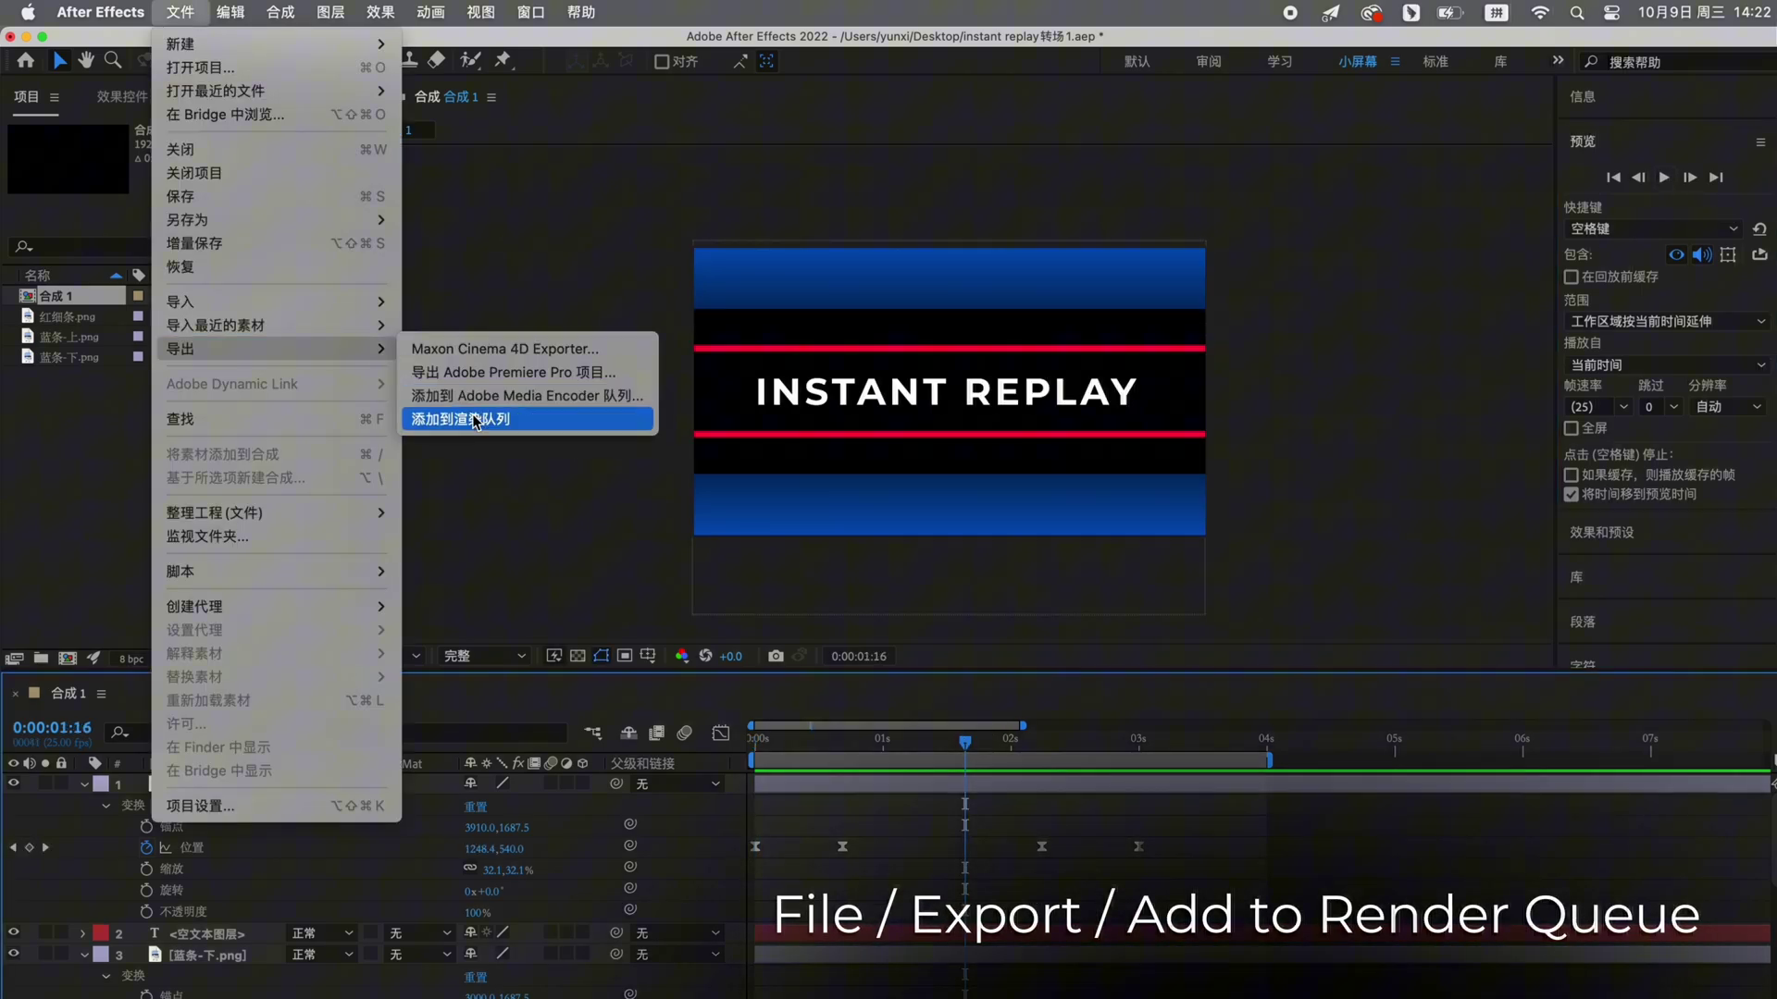
left_click(541, 424)
- Set the output module to QuickTime, Apple ProRes 4444 codec, with RGB + Alpha channels
left_click(151, 838)
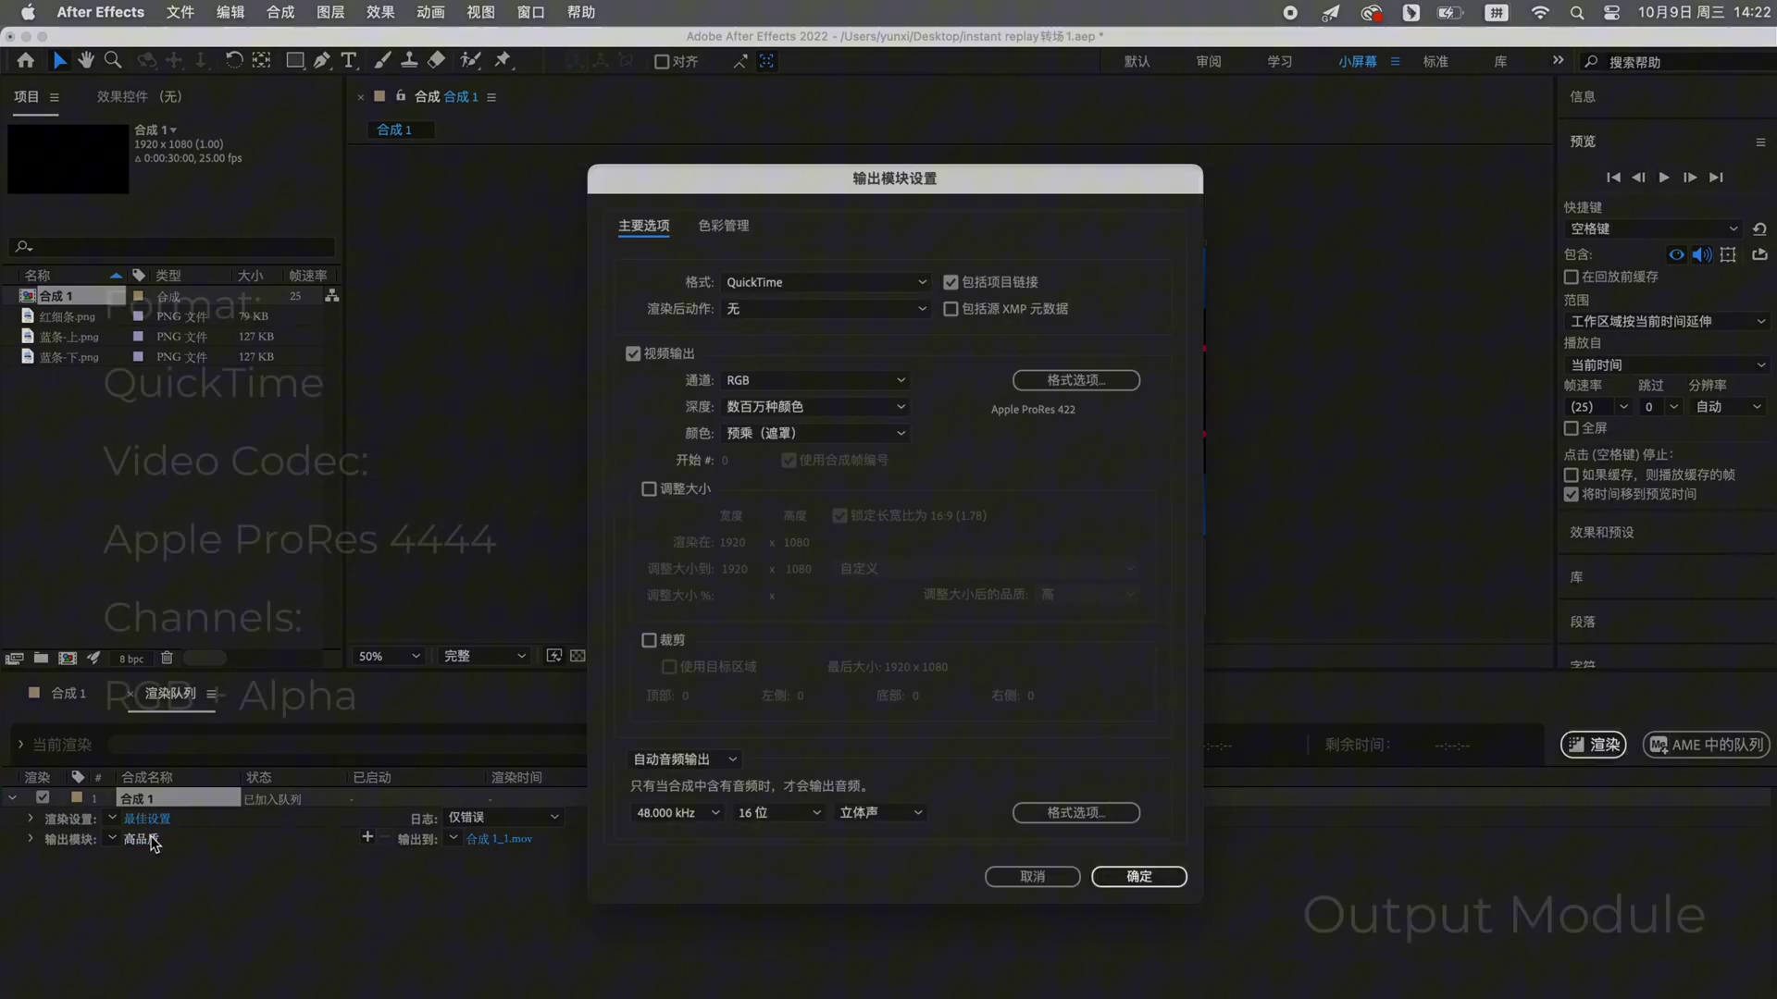
left_click(921, 281)
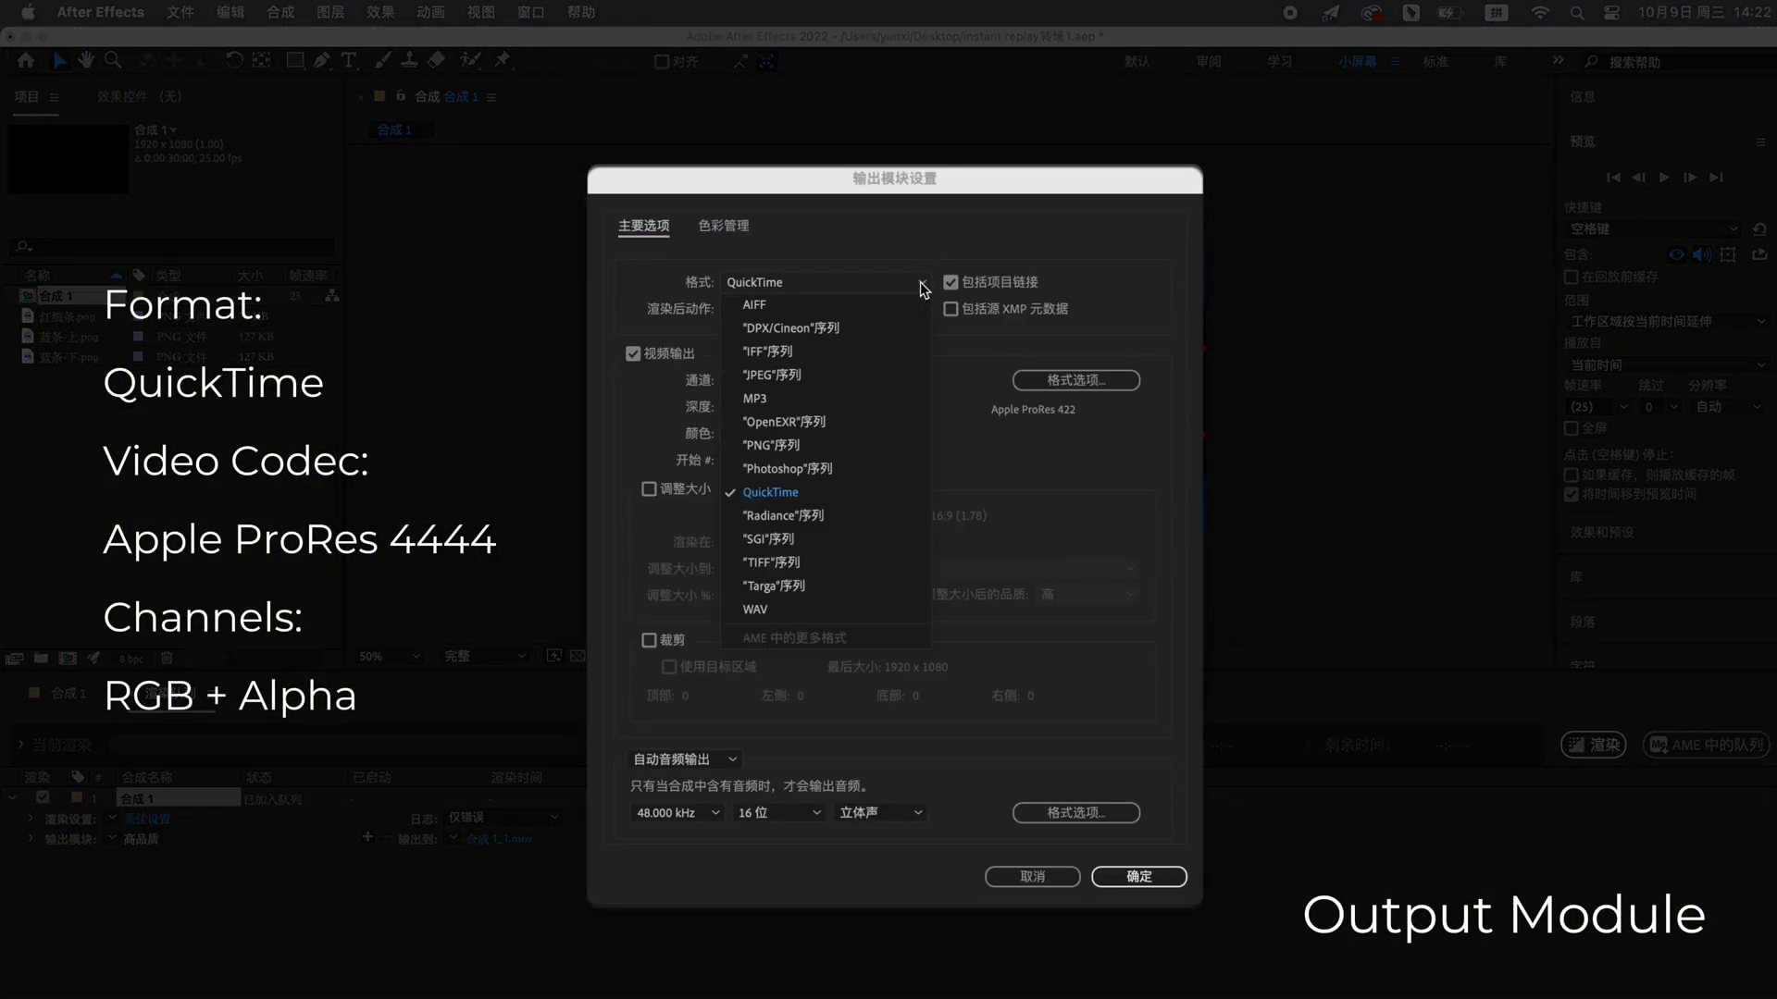
left_click(847, 494)
left_click(1107, 381)
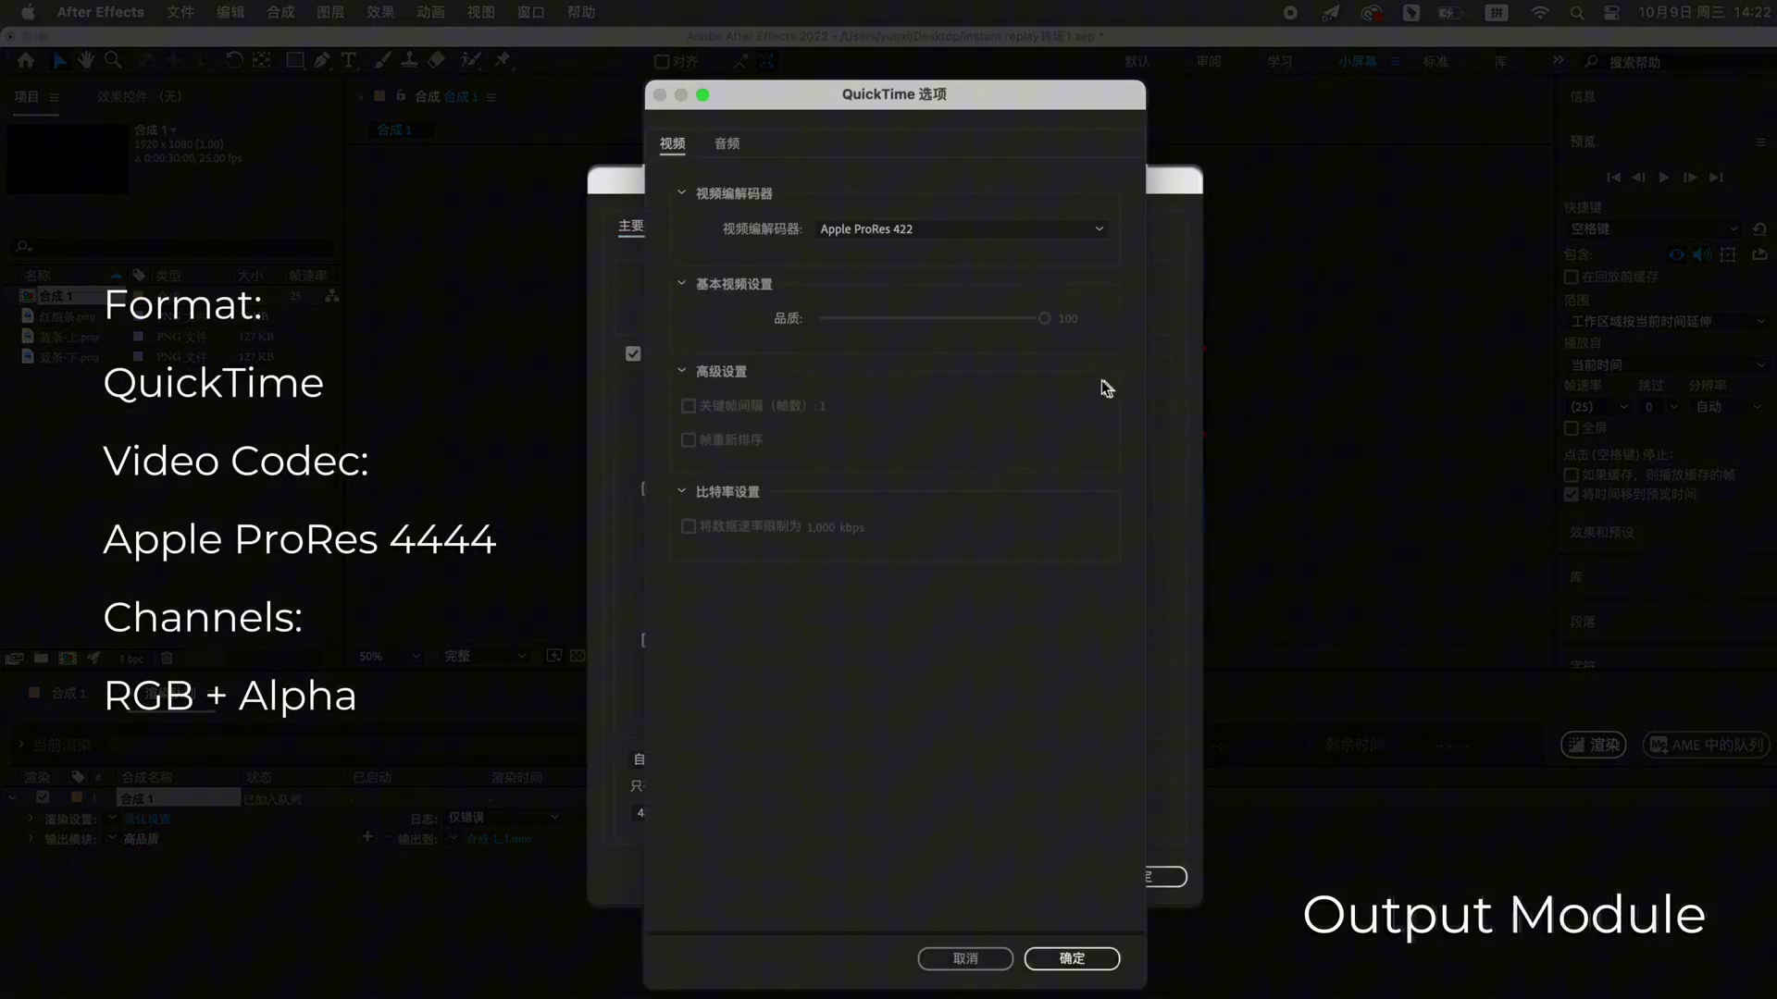
left_click(1018, 228)
left_click(950, 345)
left_click(1071, 957)
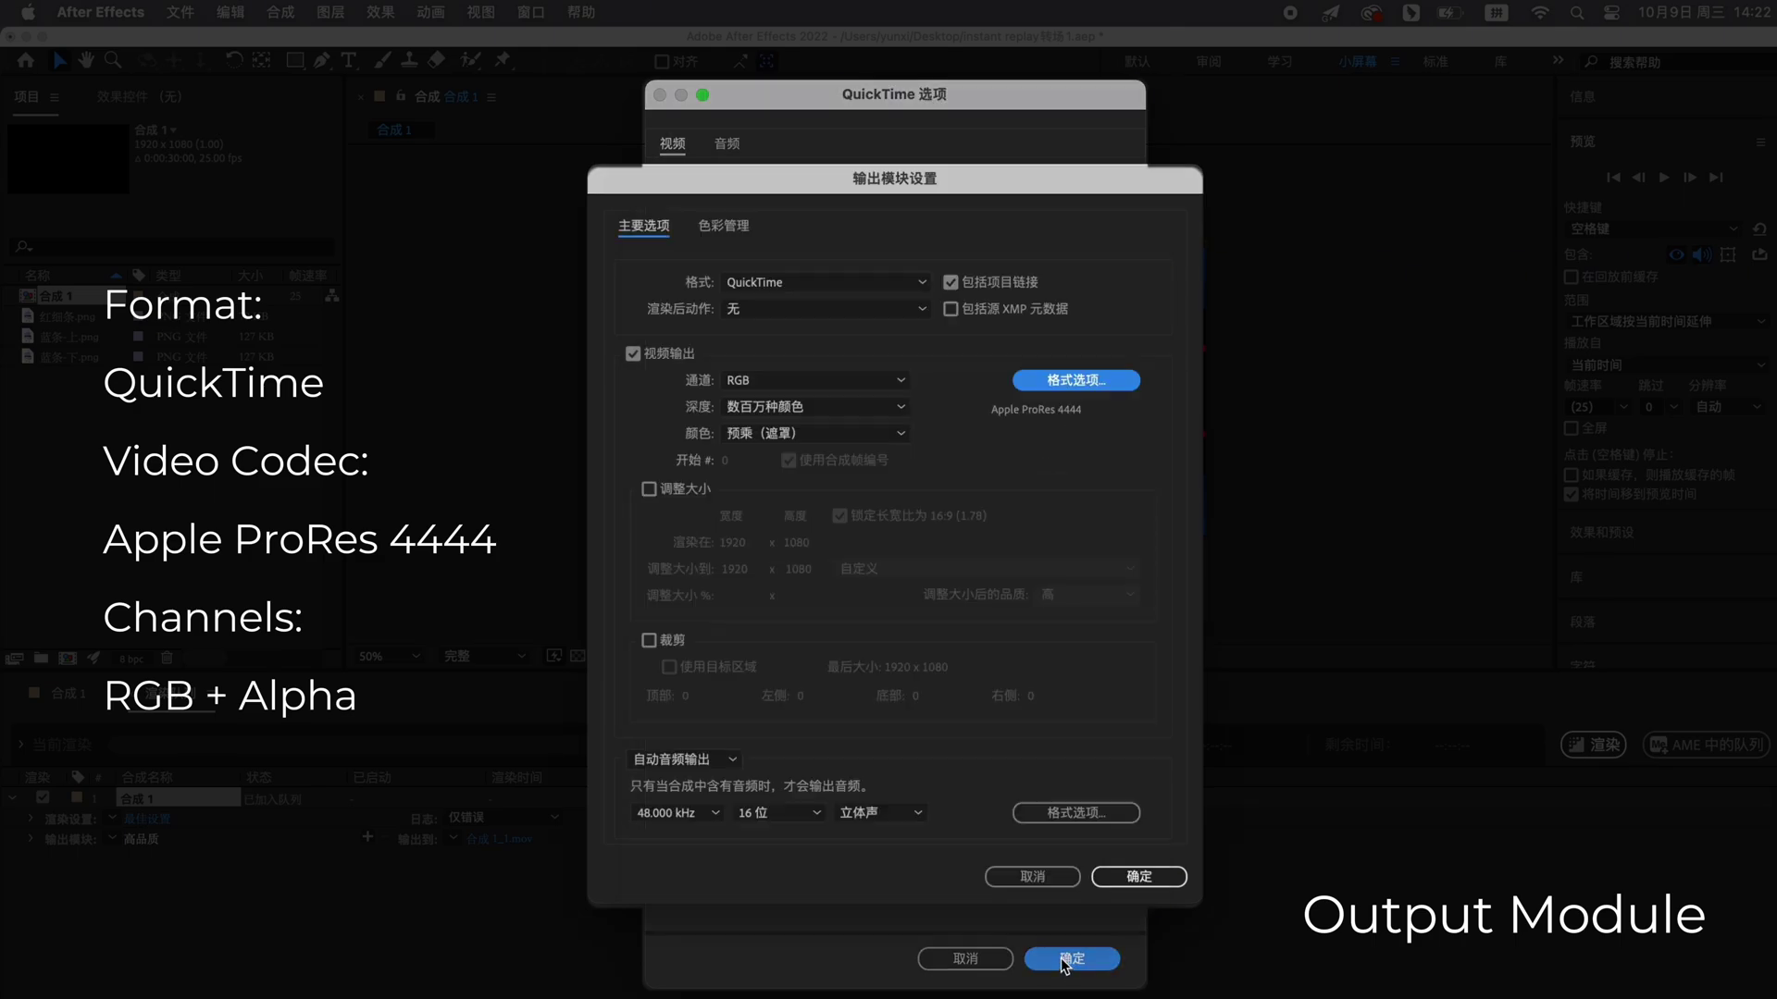
left_click(877, 382)
left_click(840, 450)
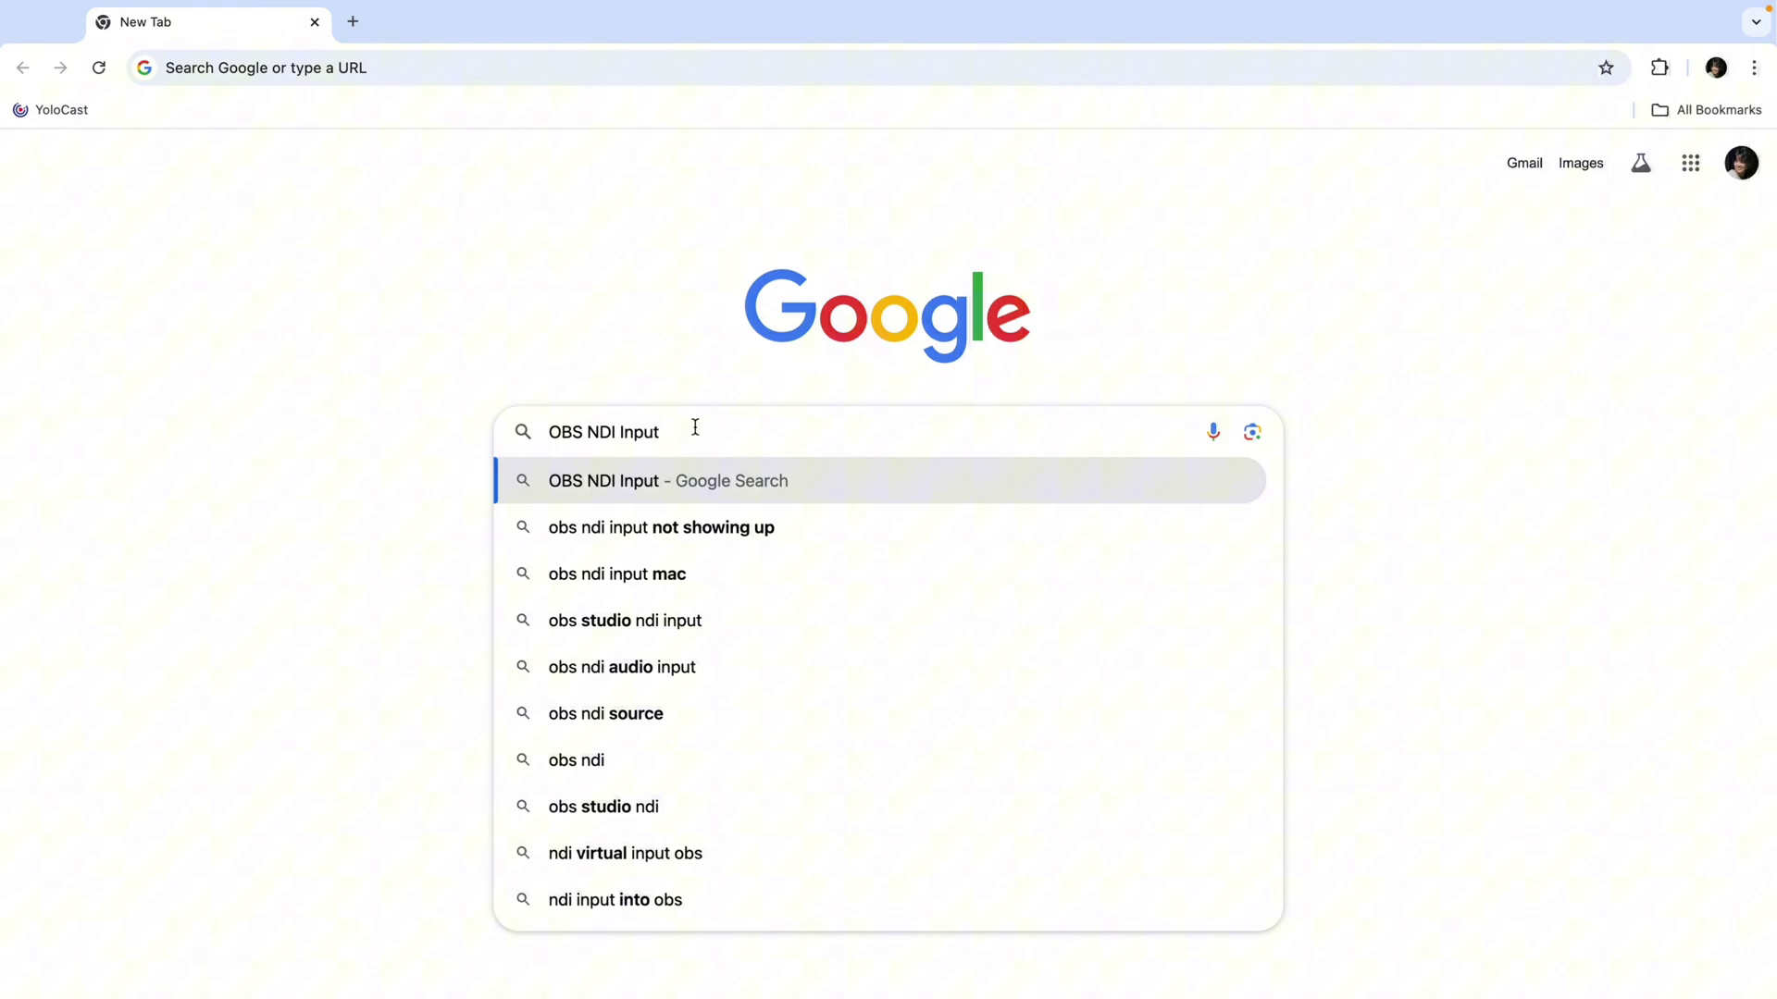
- Search 'OBS NDI Input', open the DistroAV plugin page, then its GitHub repository
key("Return")
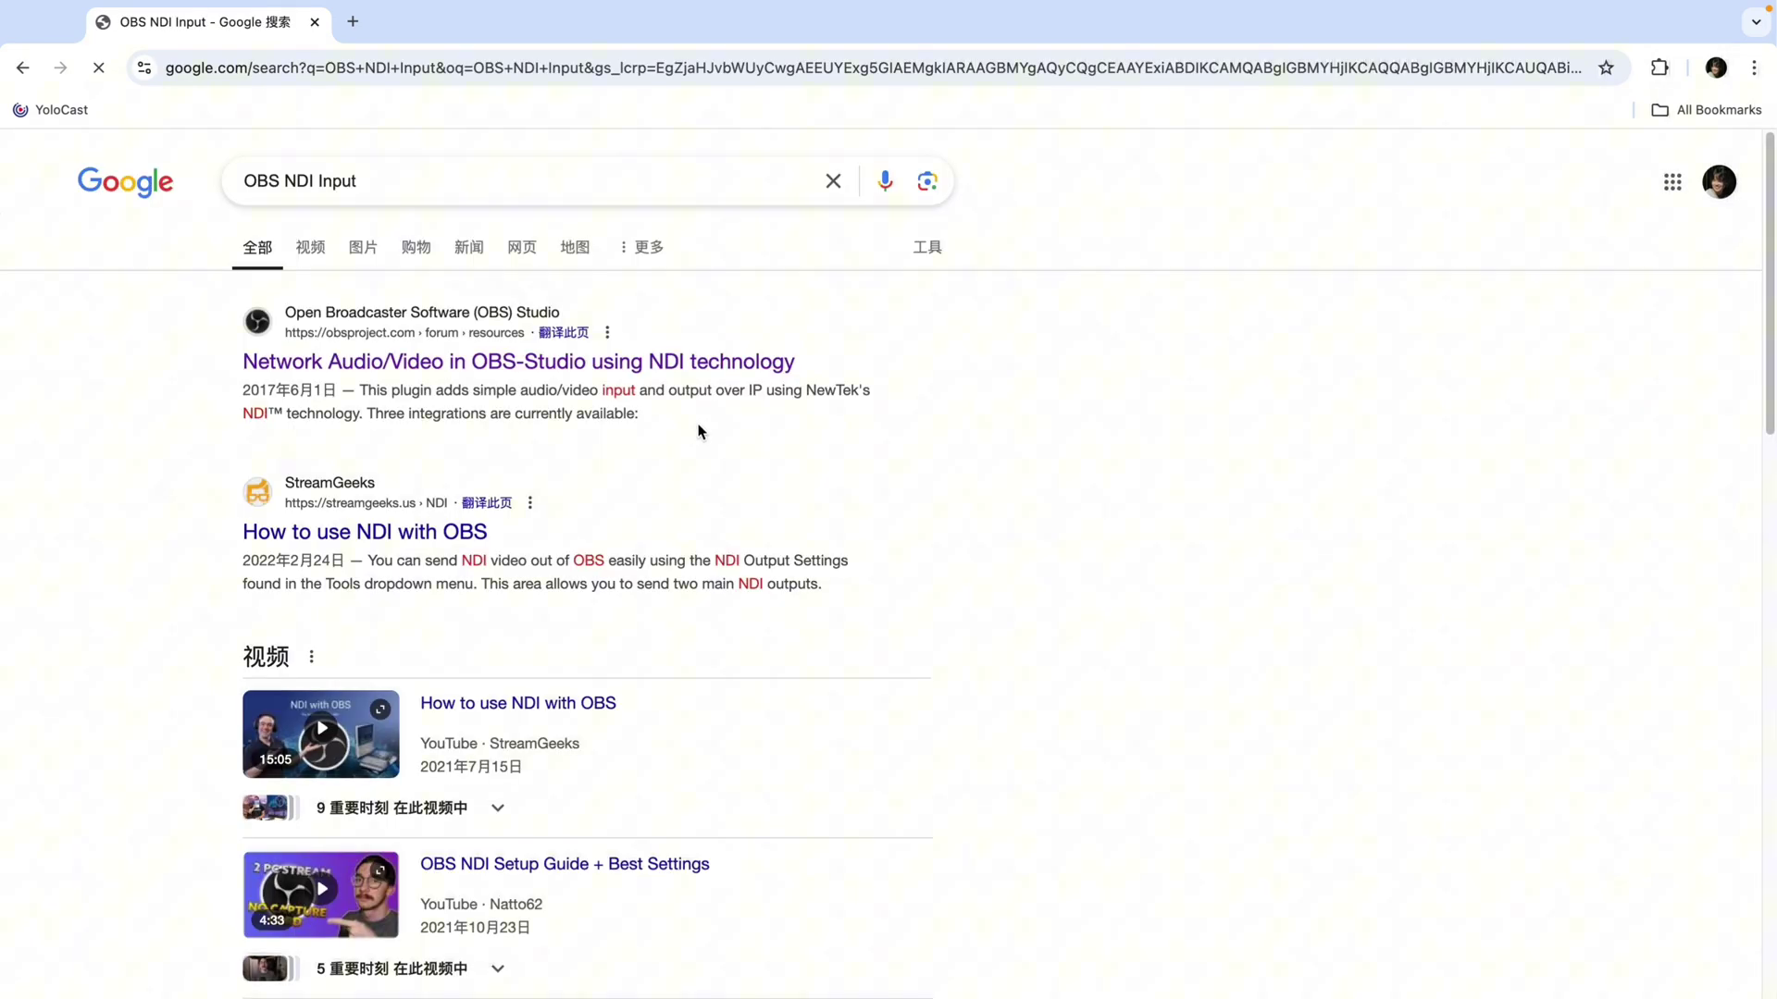
left_click(703, 371)
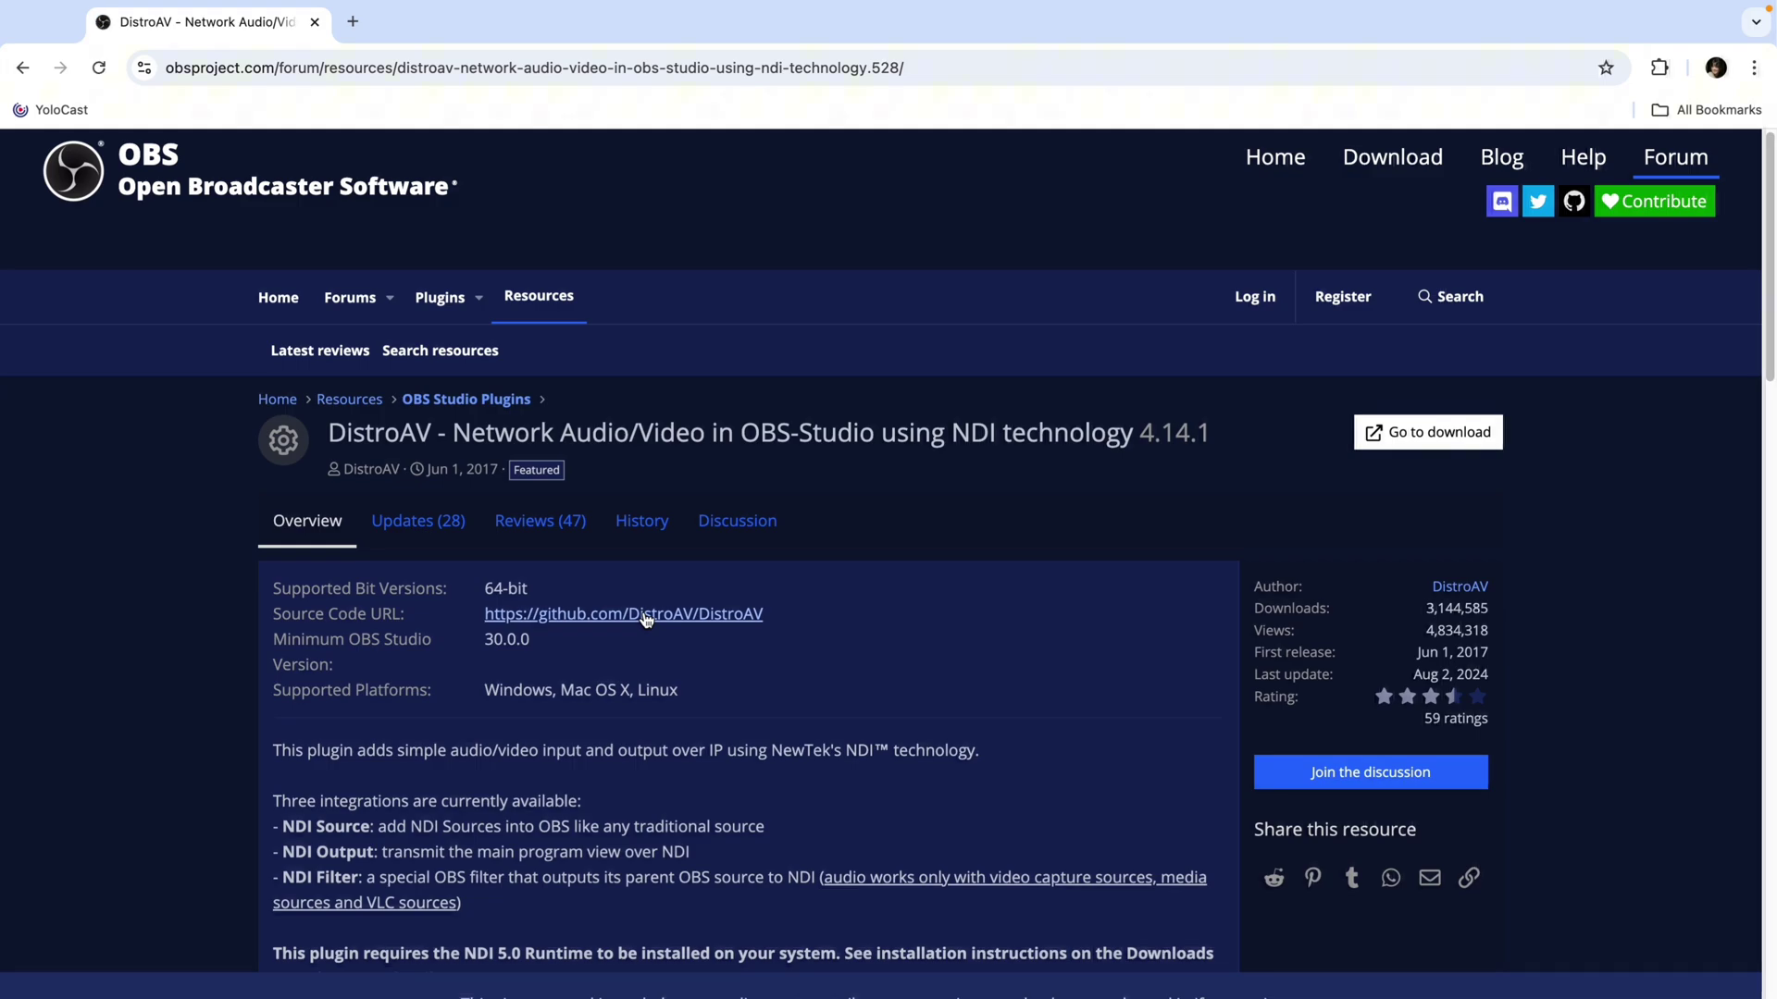
left_click(646, 616)
left_click_drag(1768, 231, 1760, 790)
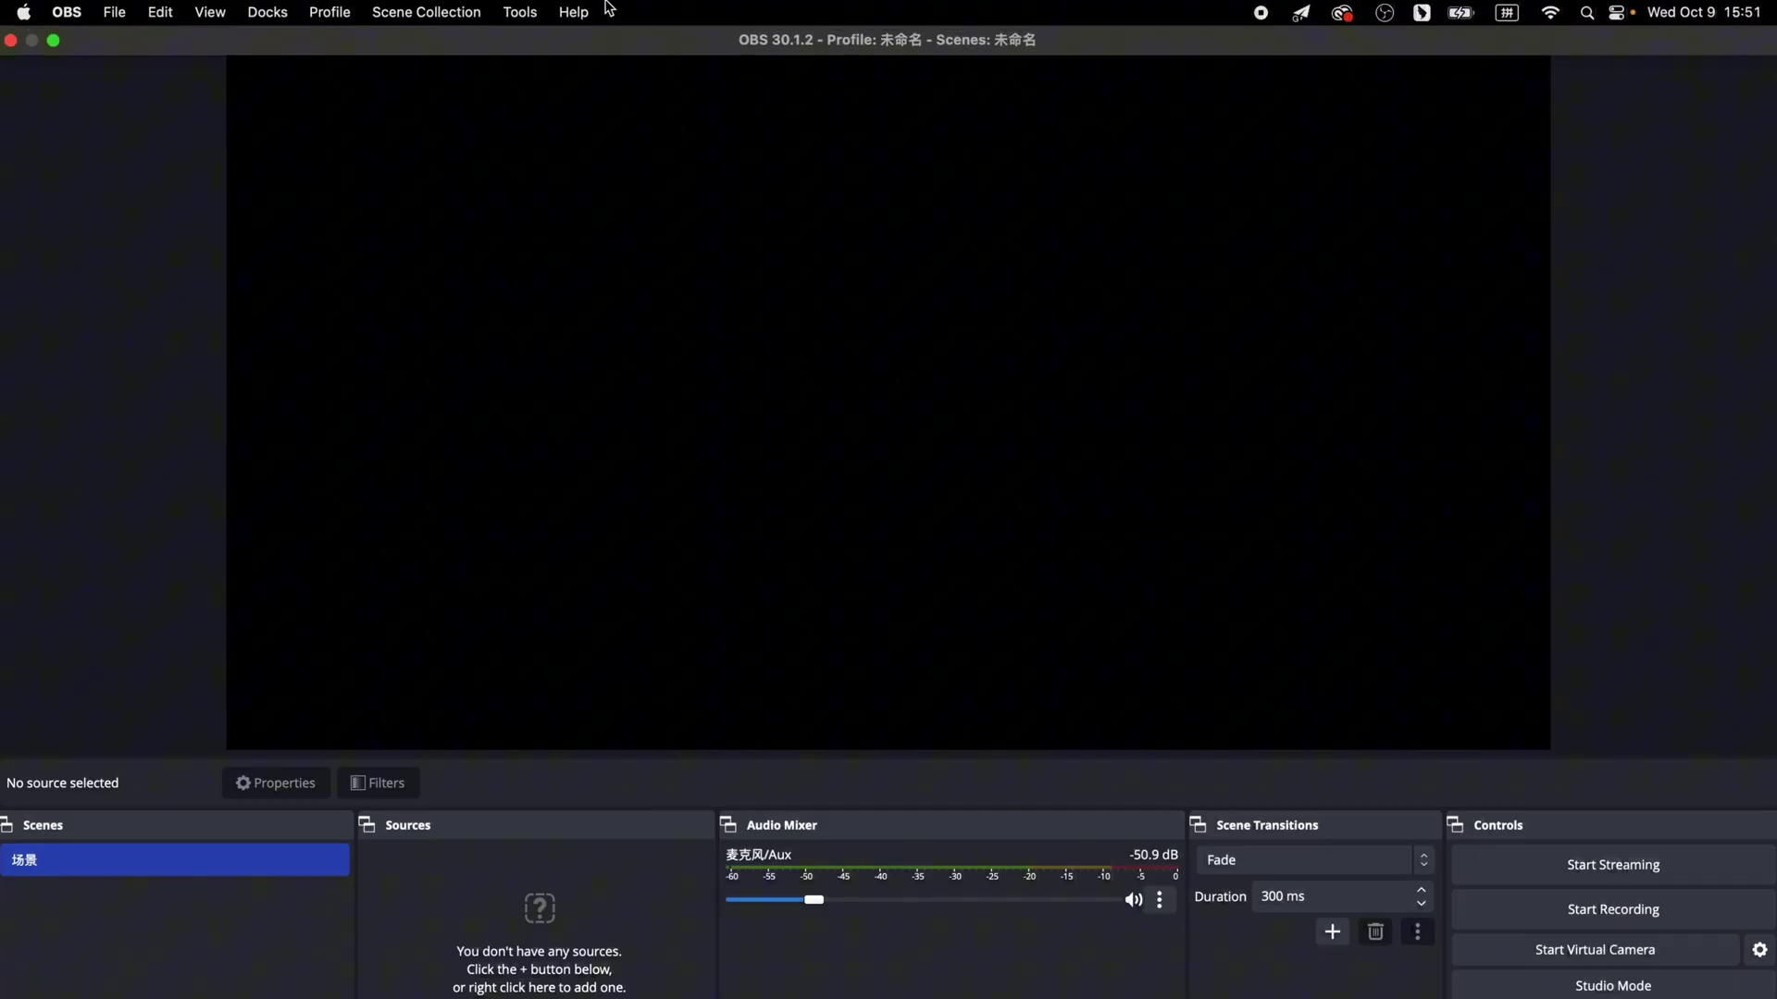
left_click(521, 14)
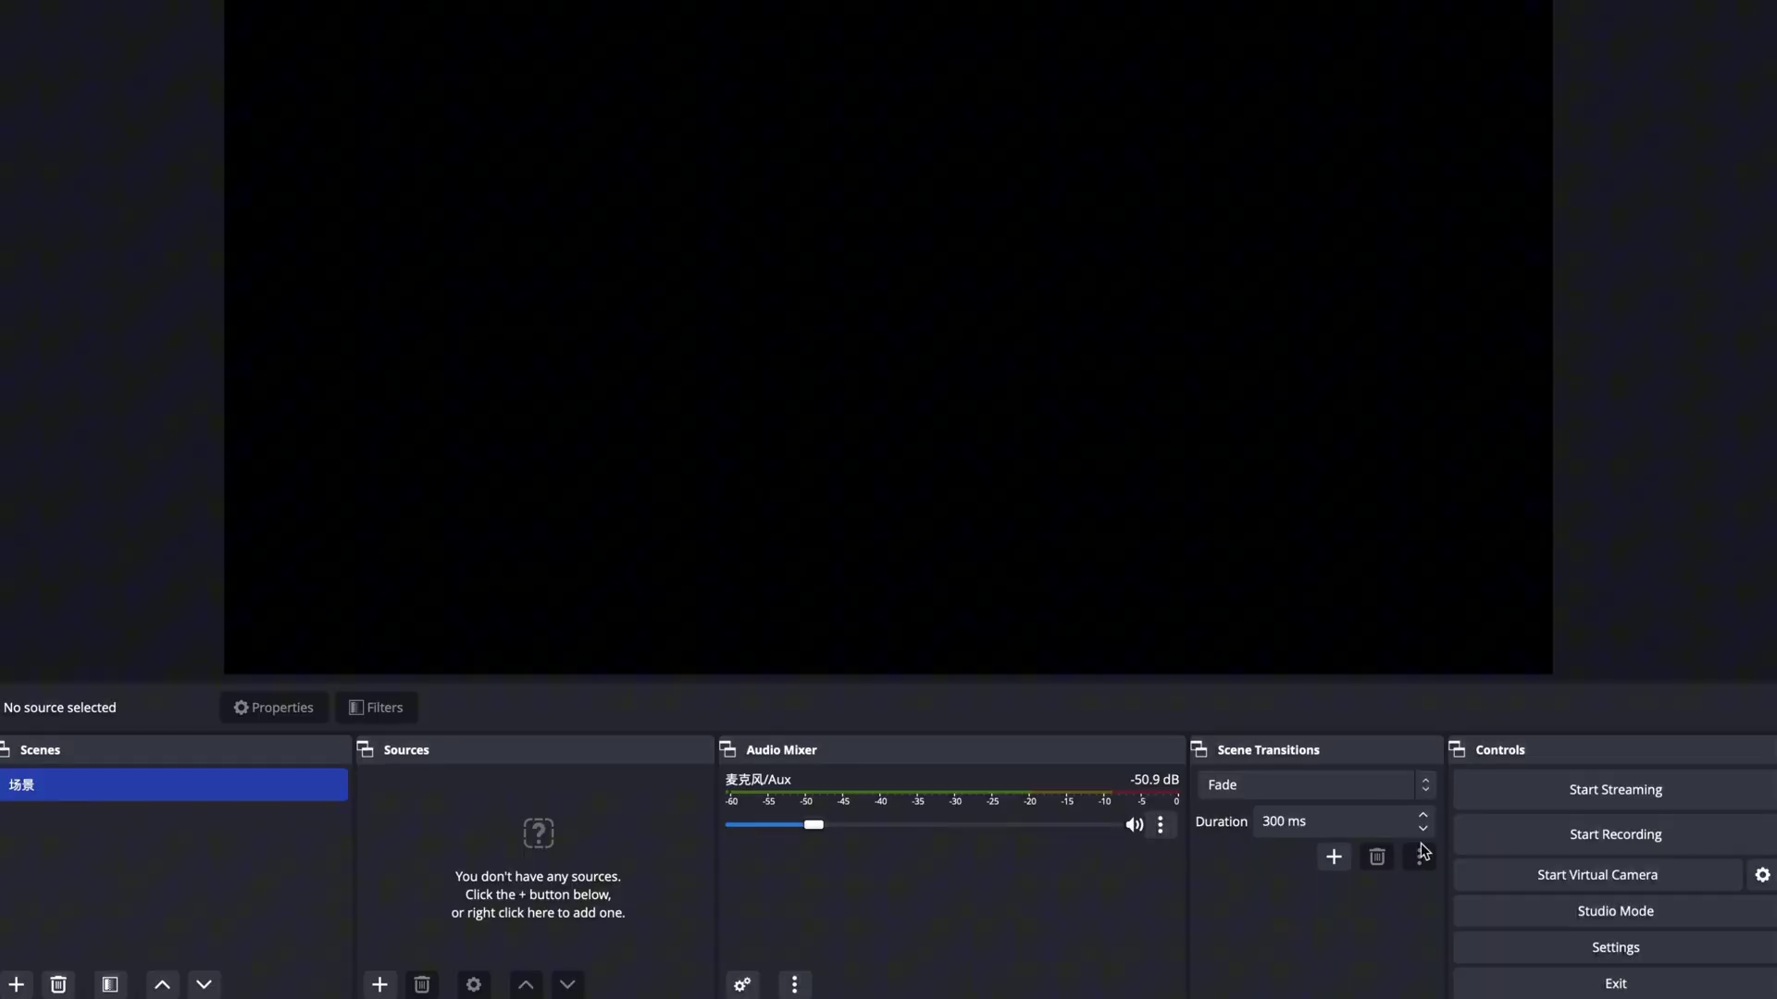
- In OBS Advanced settings, choose BGRA (8-bit) colour format, sRGB colour space and Full range
left_click(1596, 953)
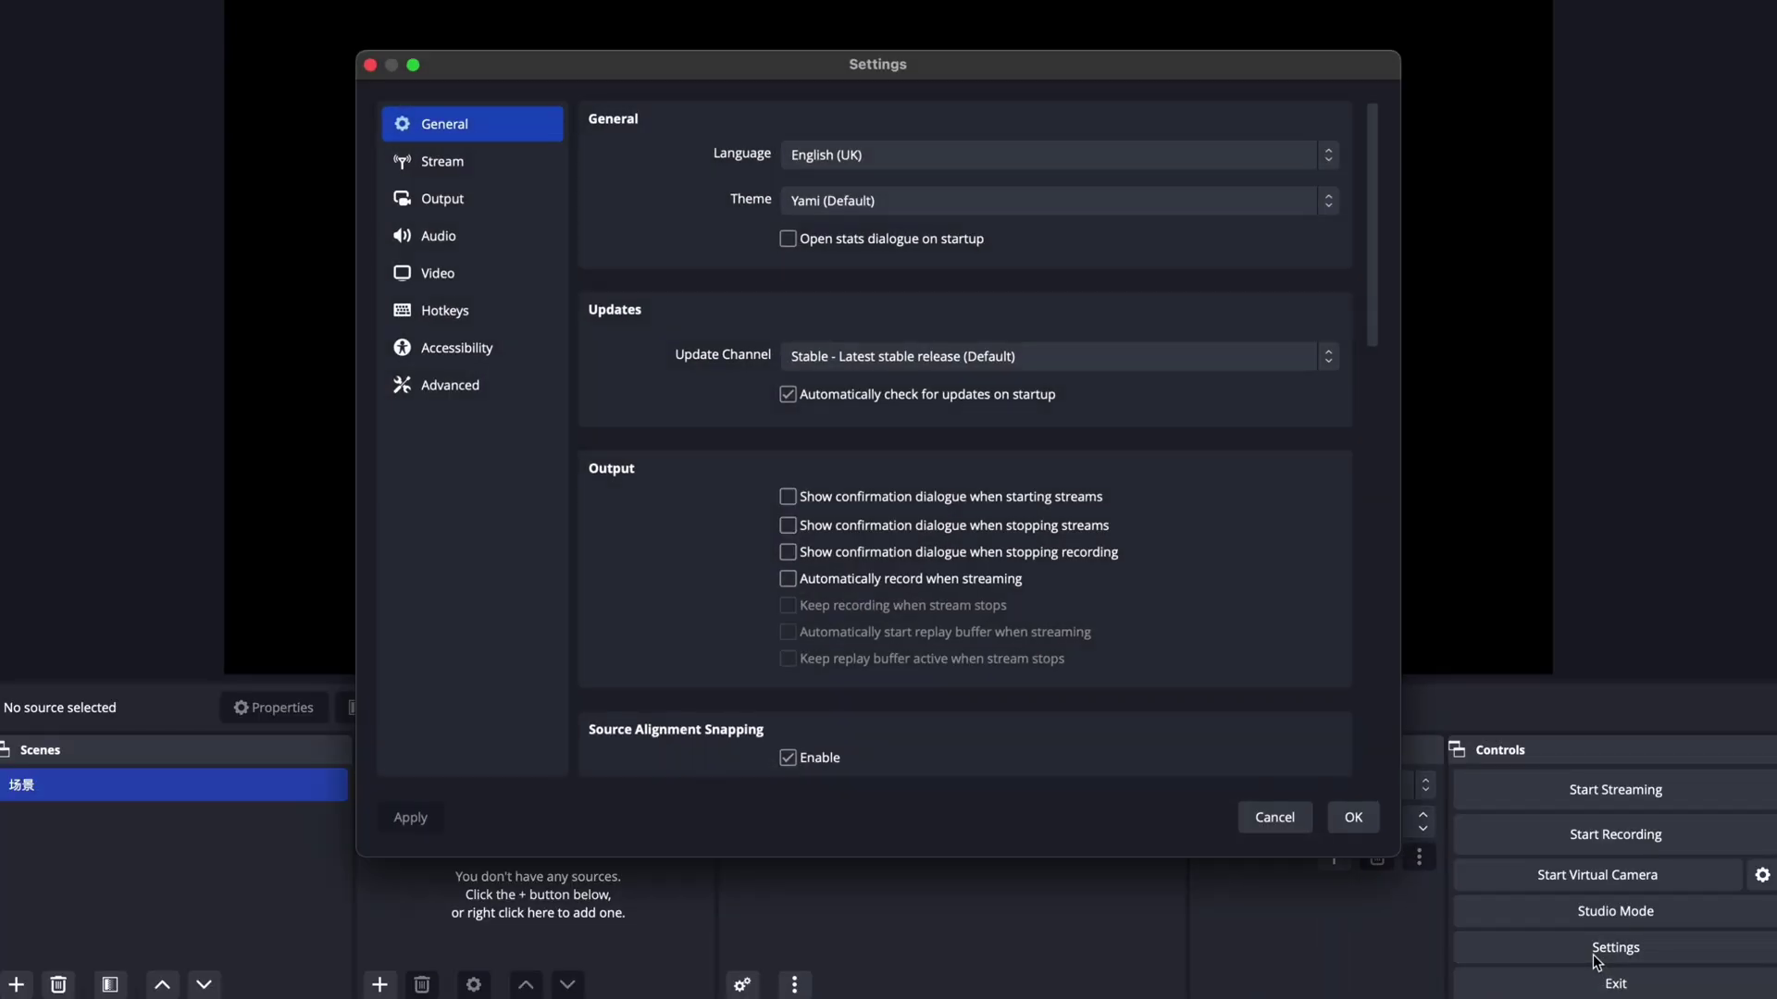
left_click(476, 392)
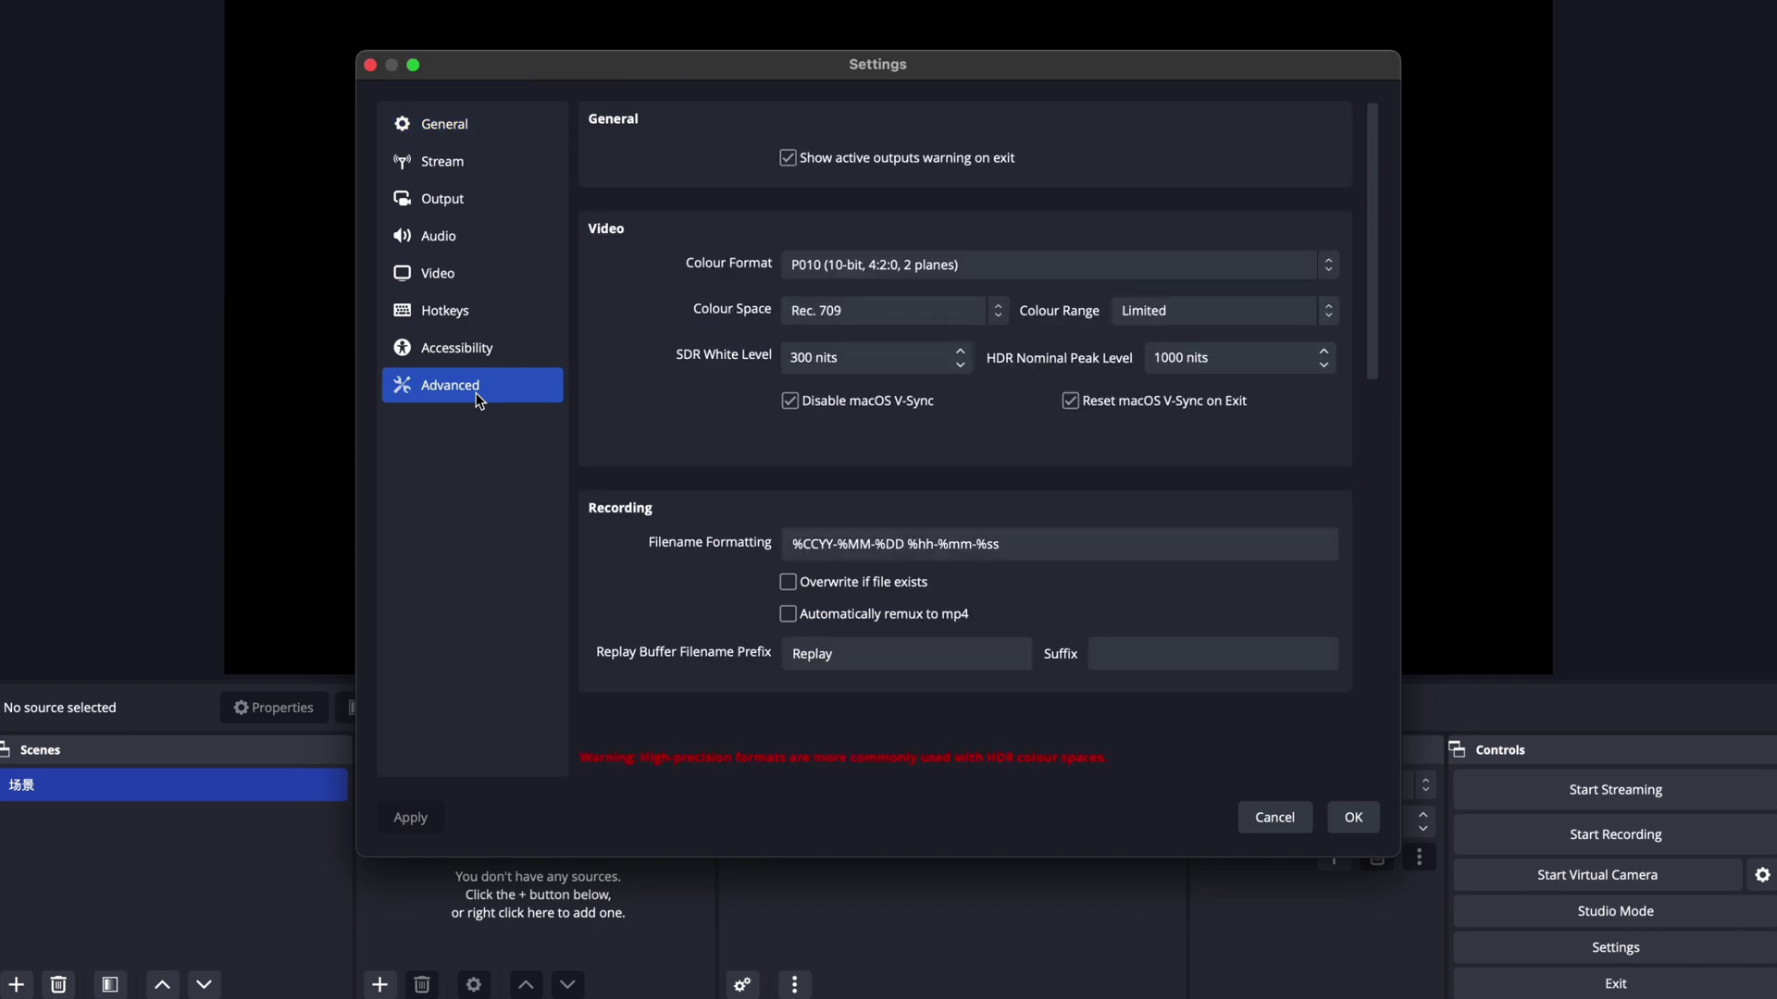
left_click(1087, 271)
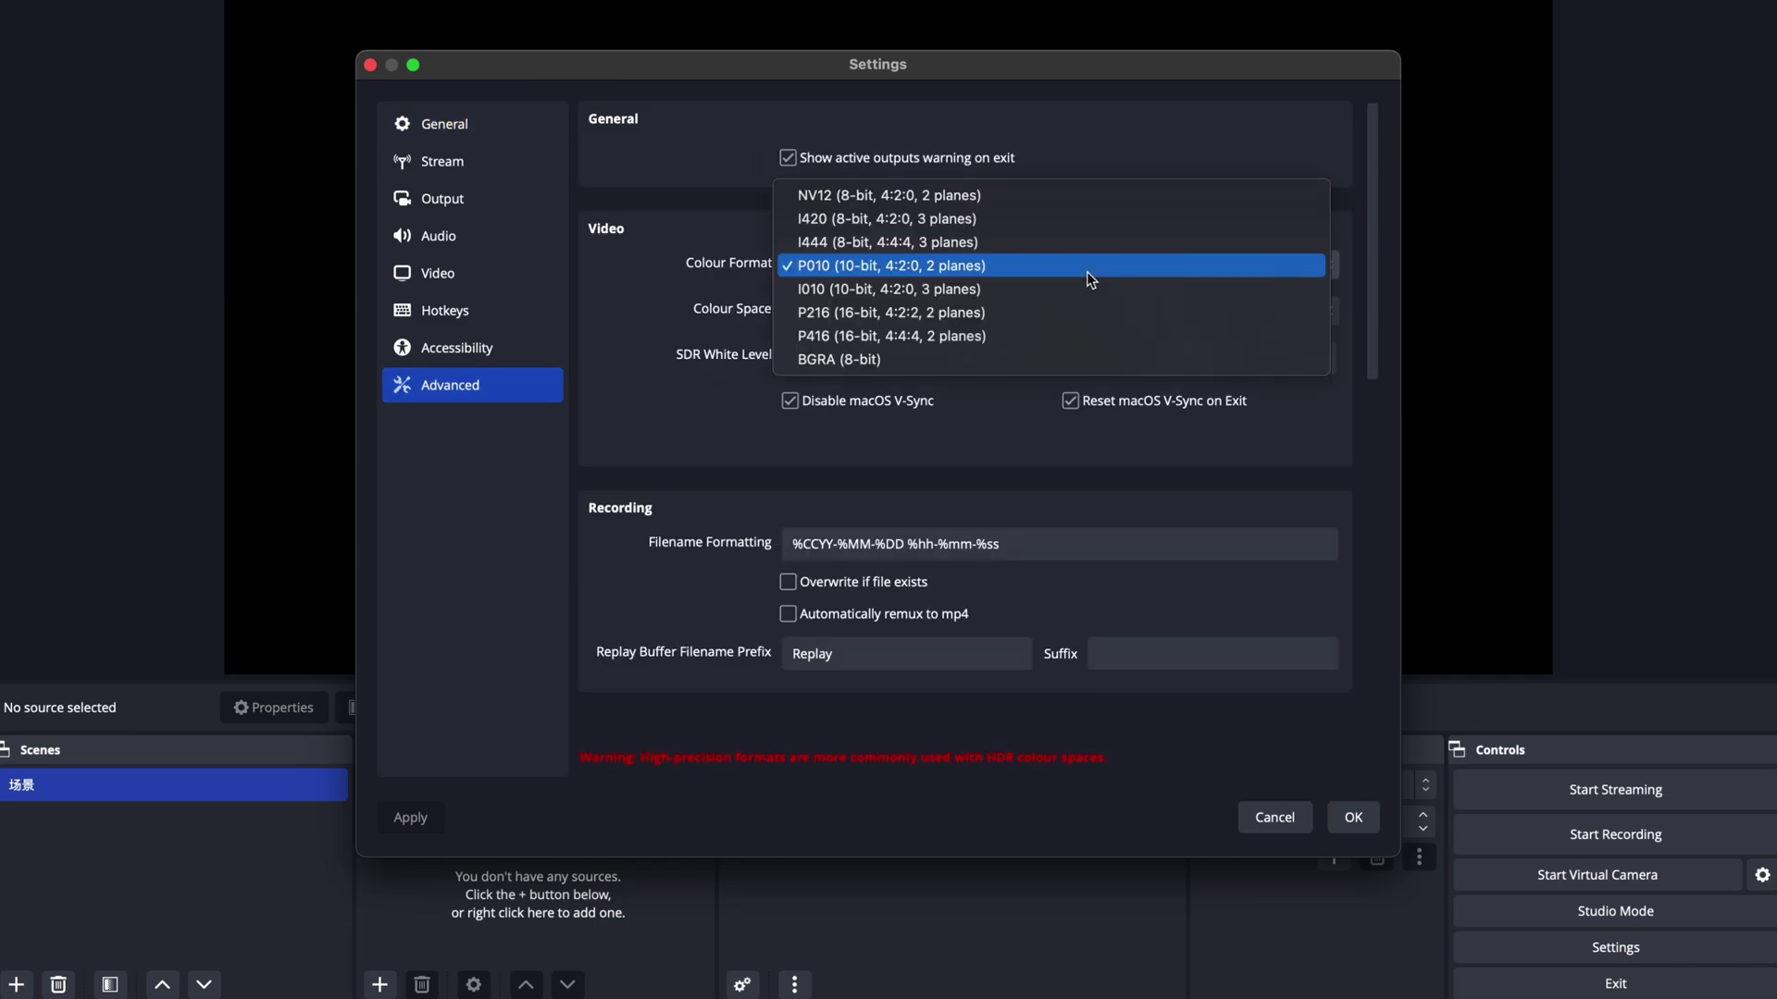
left_click(890, 360)
left_click(922, 314)
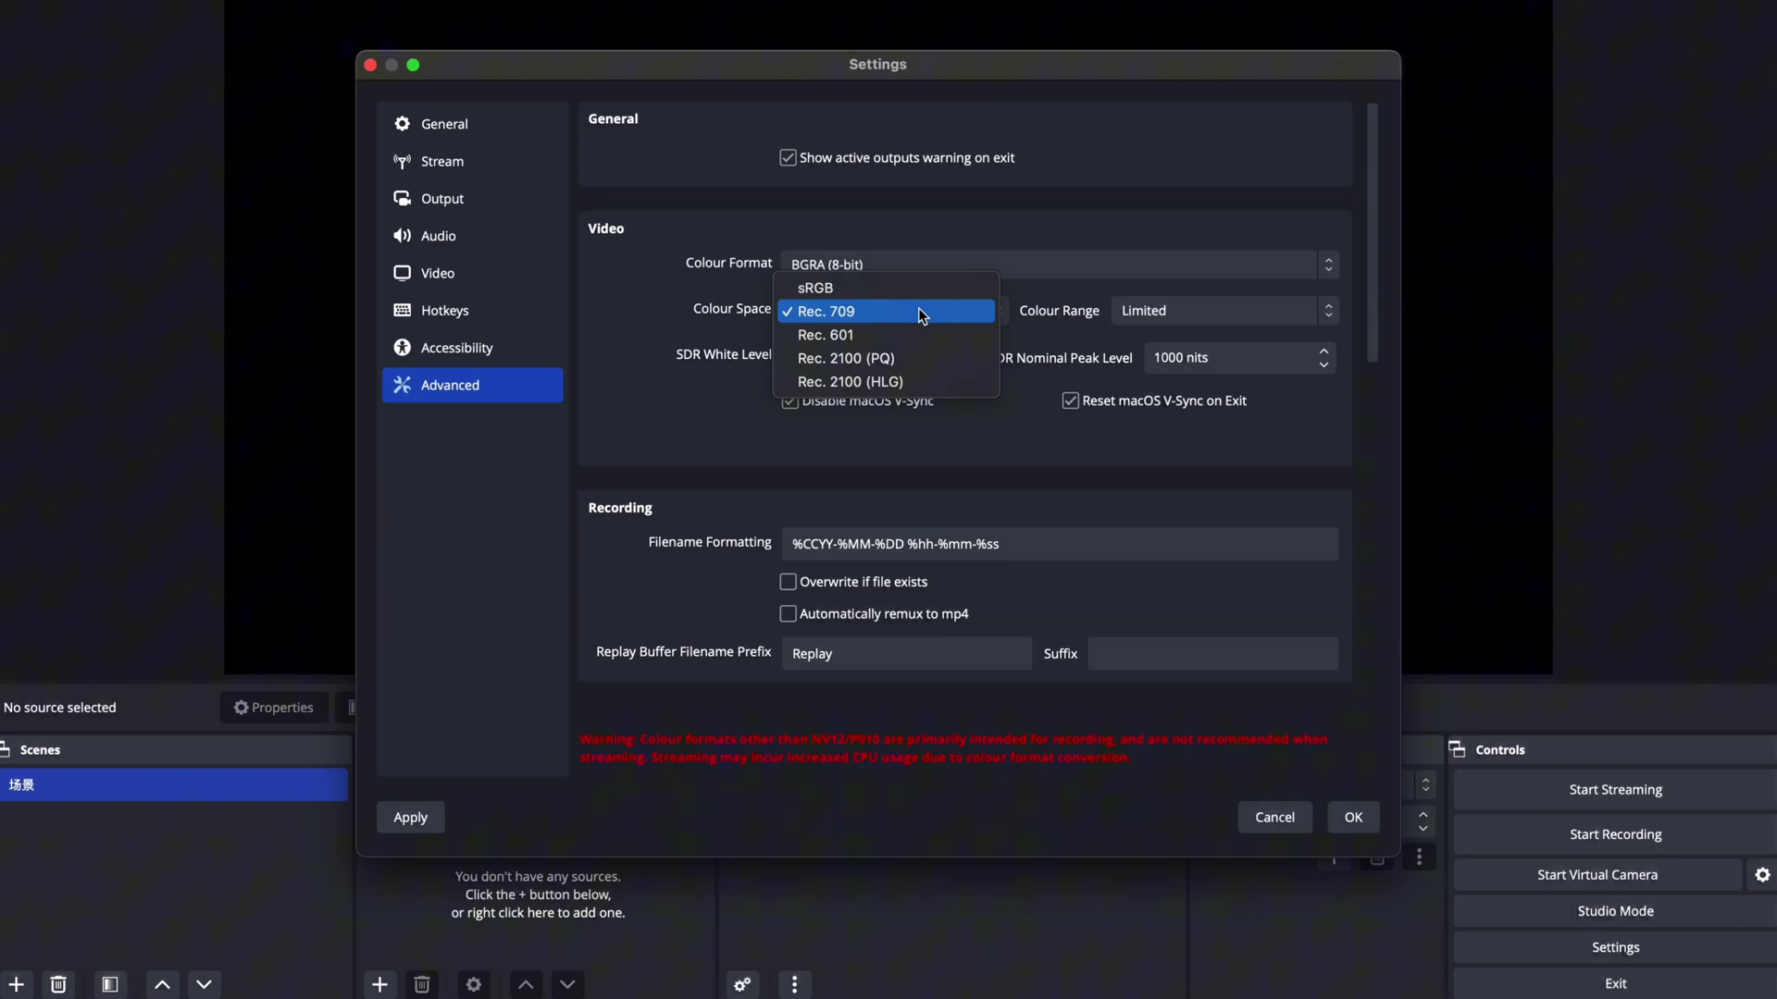
left_click(908, 288)
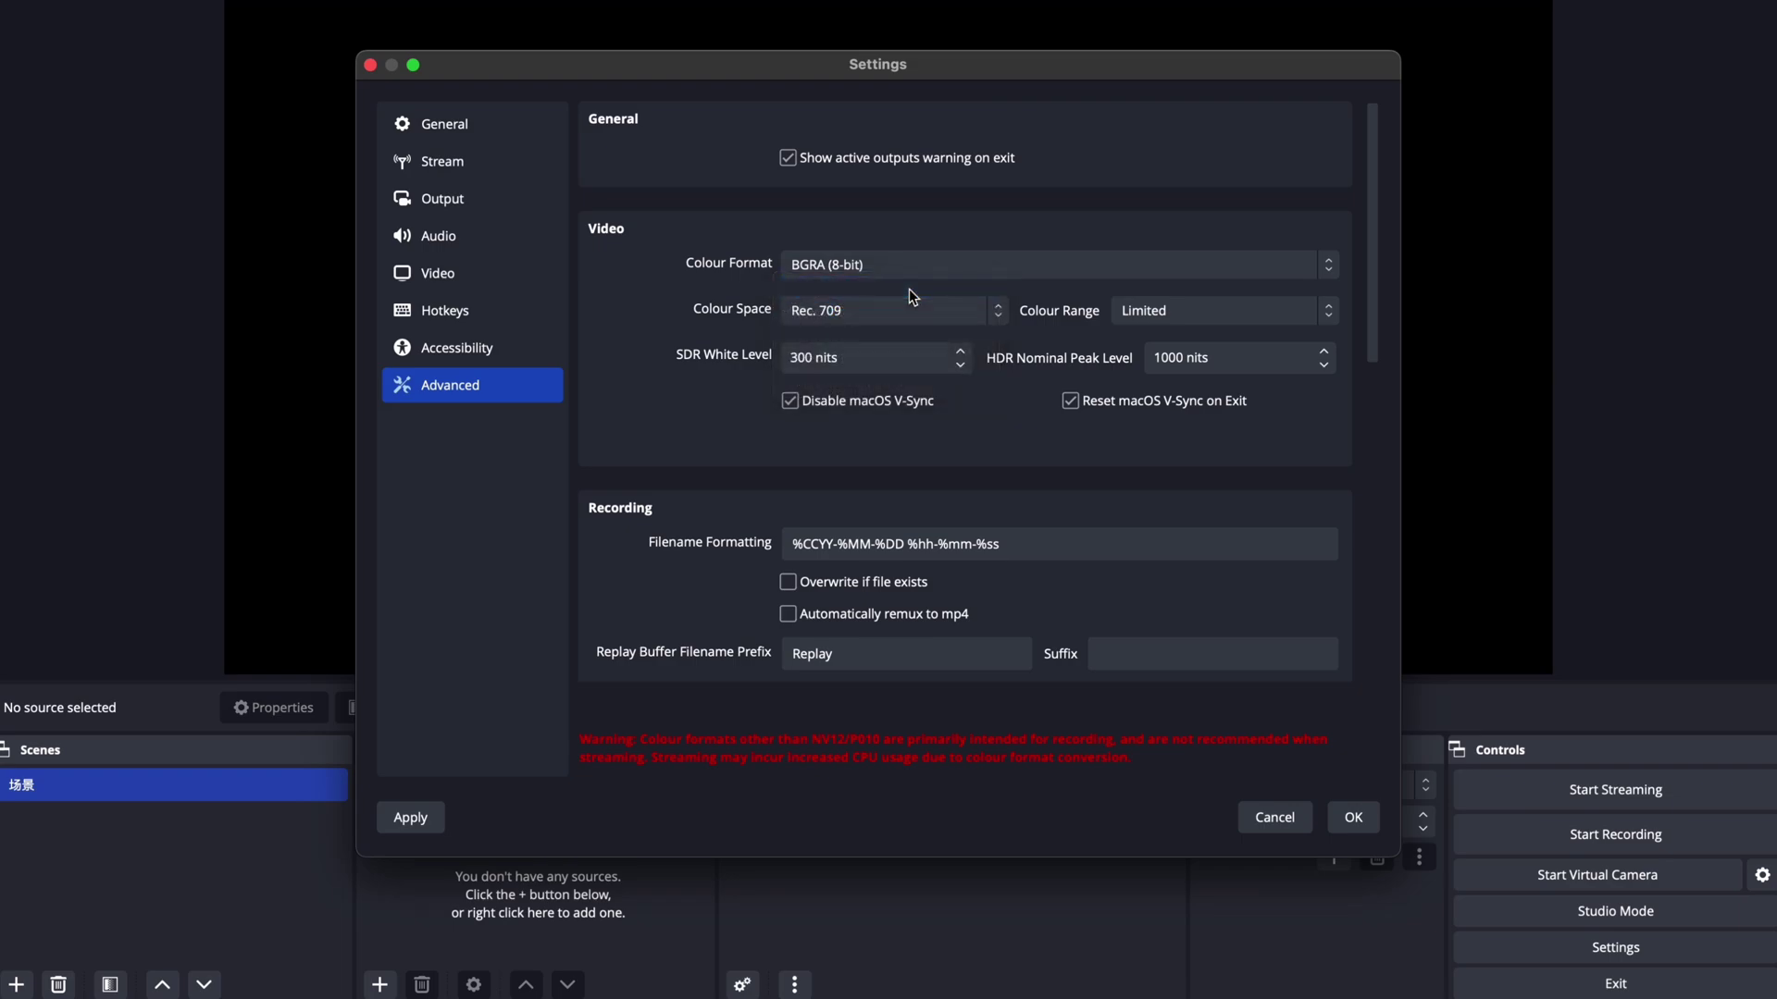
left_click(1189, 318)
left_click(1180, 339)
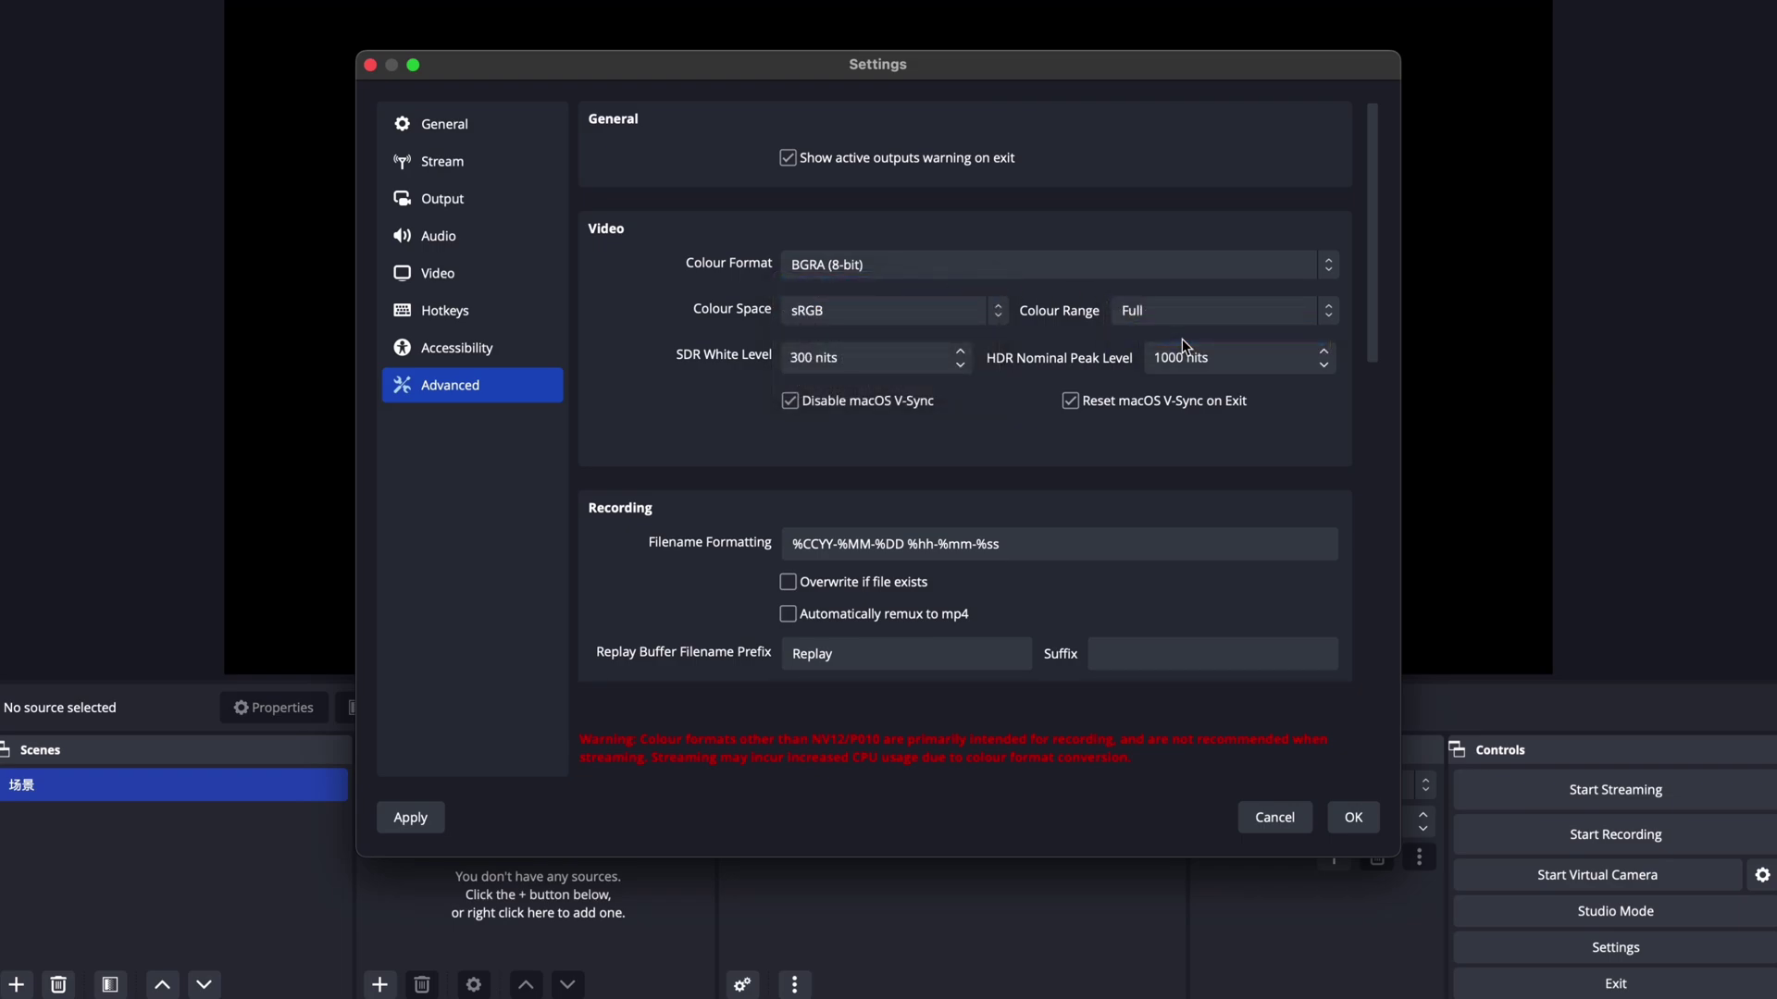
left_click(903, 366)
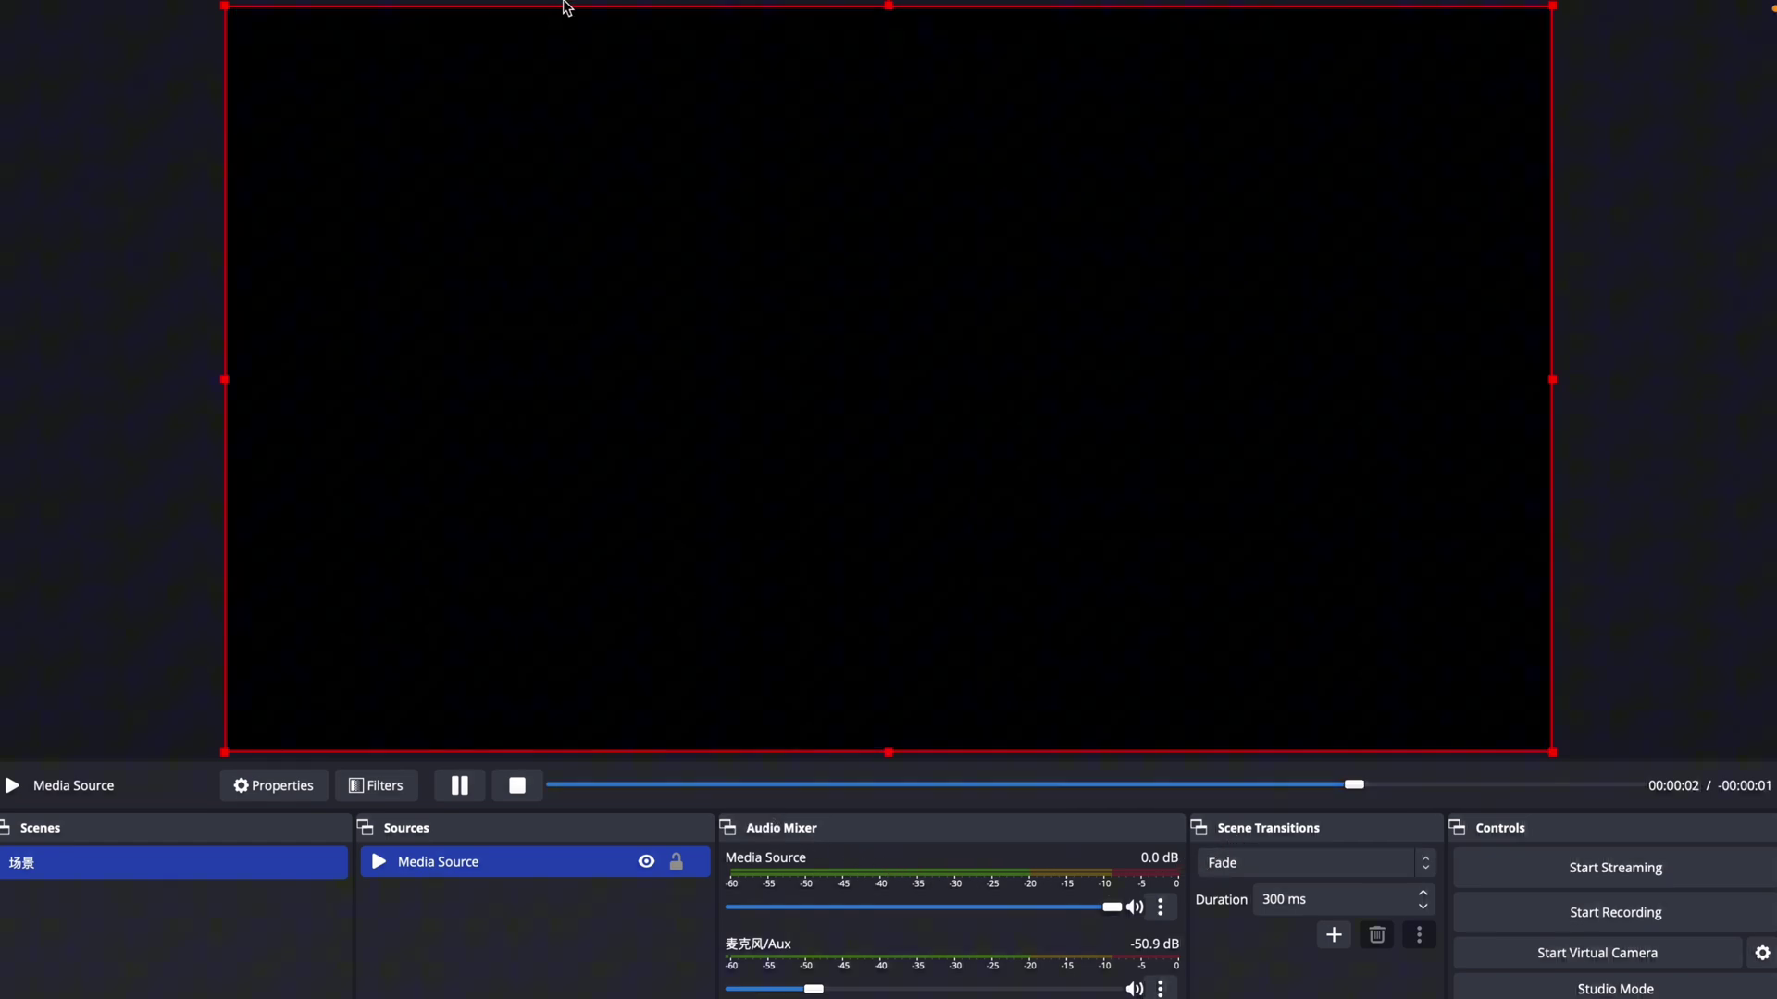
- Enable the NDI Main Output named OBS in the NDI Output settings
left_click(518, 14)
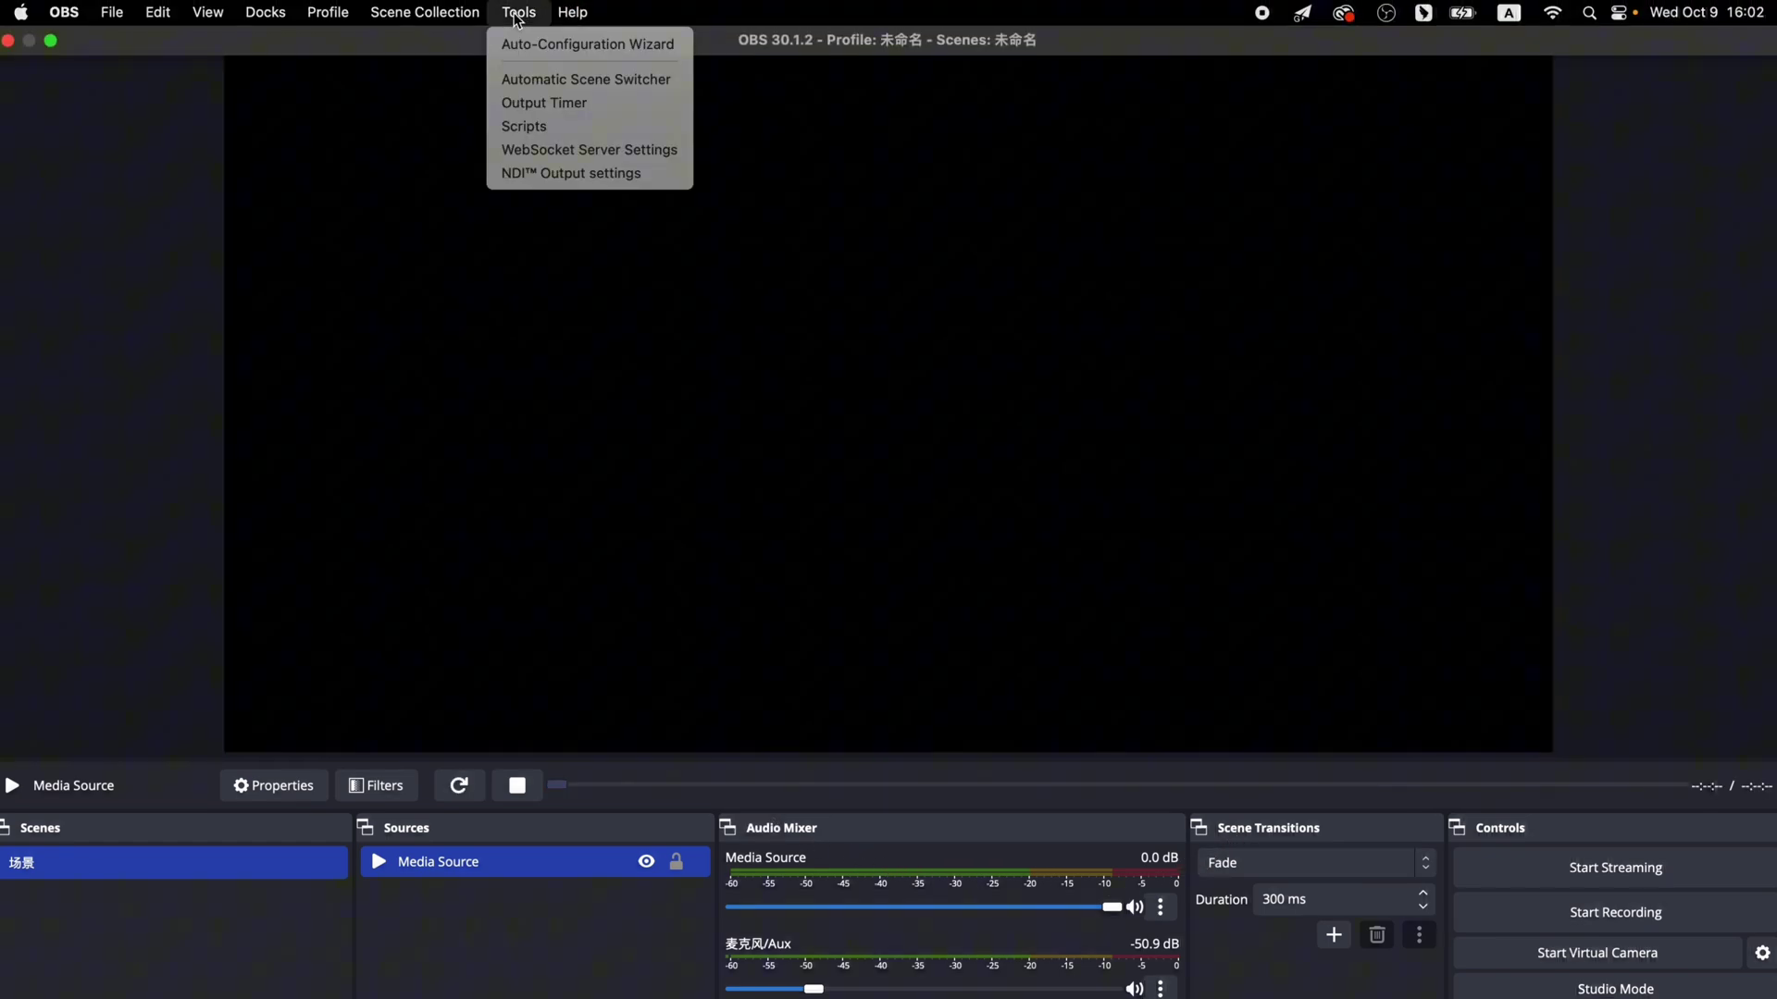
left_click(542, 173)
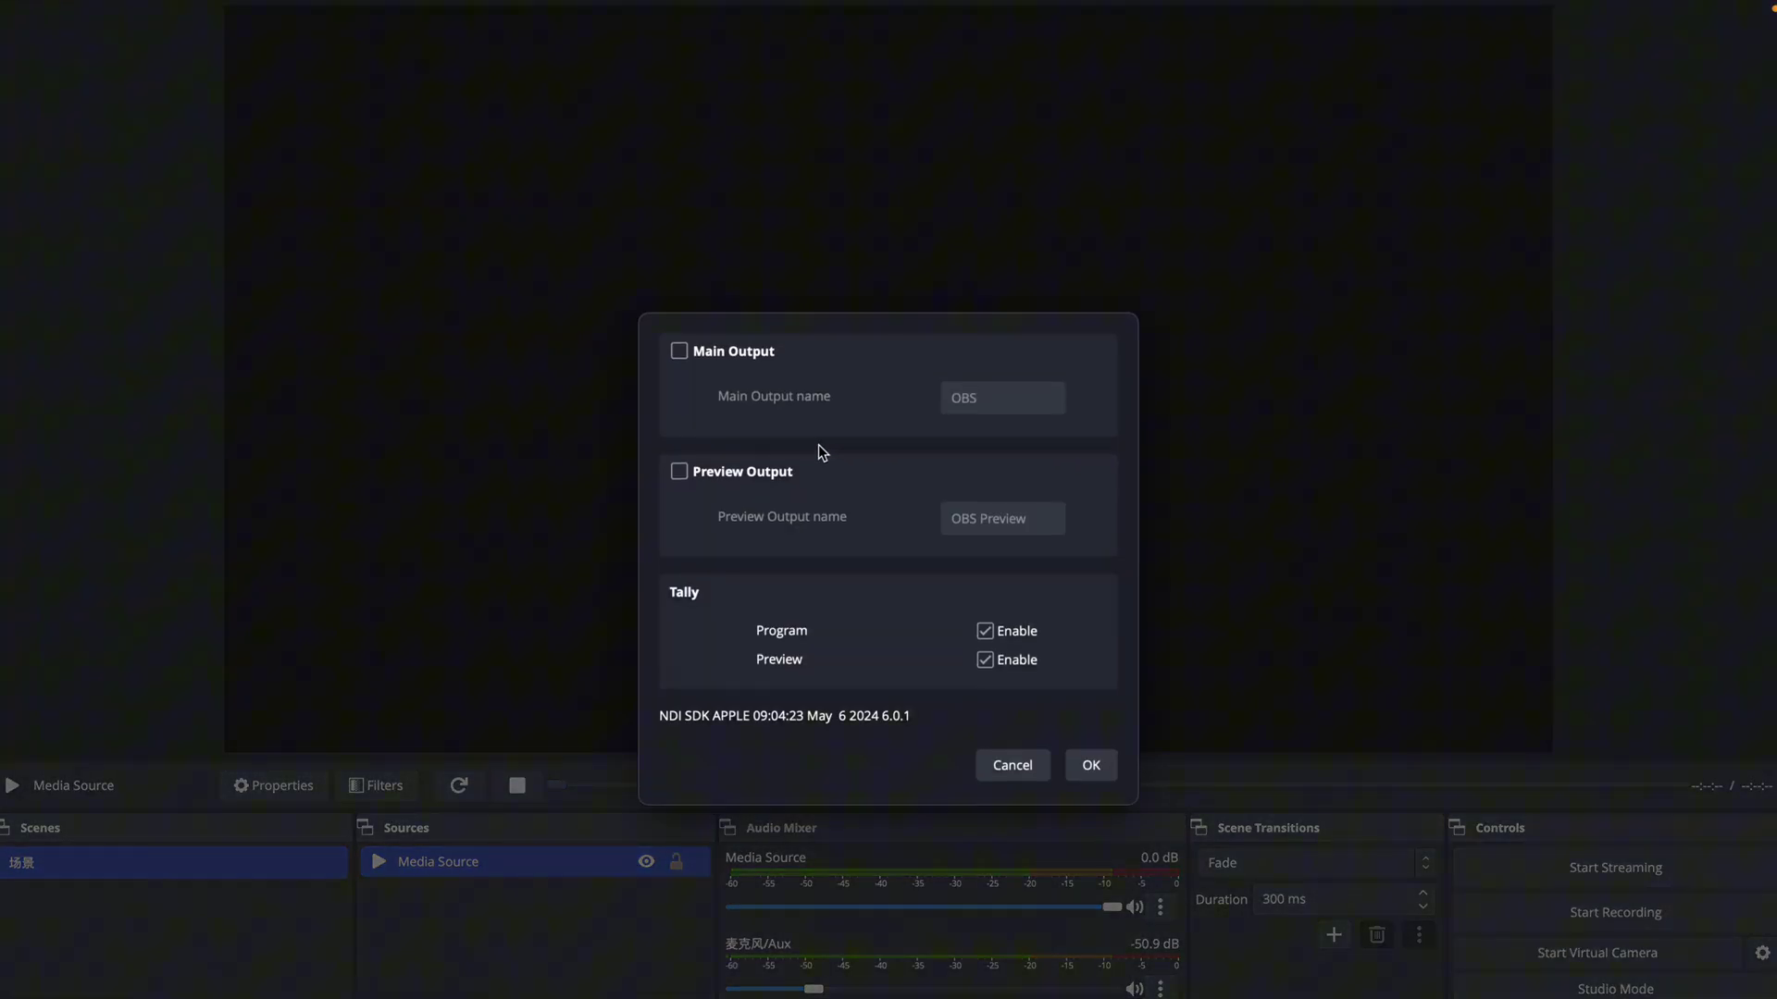
left_click(684, 352)
left_click(1091, 765)
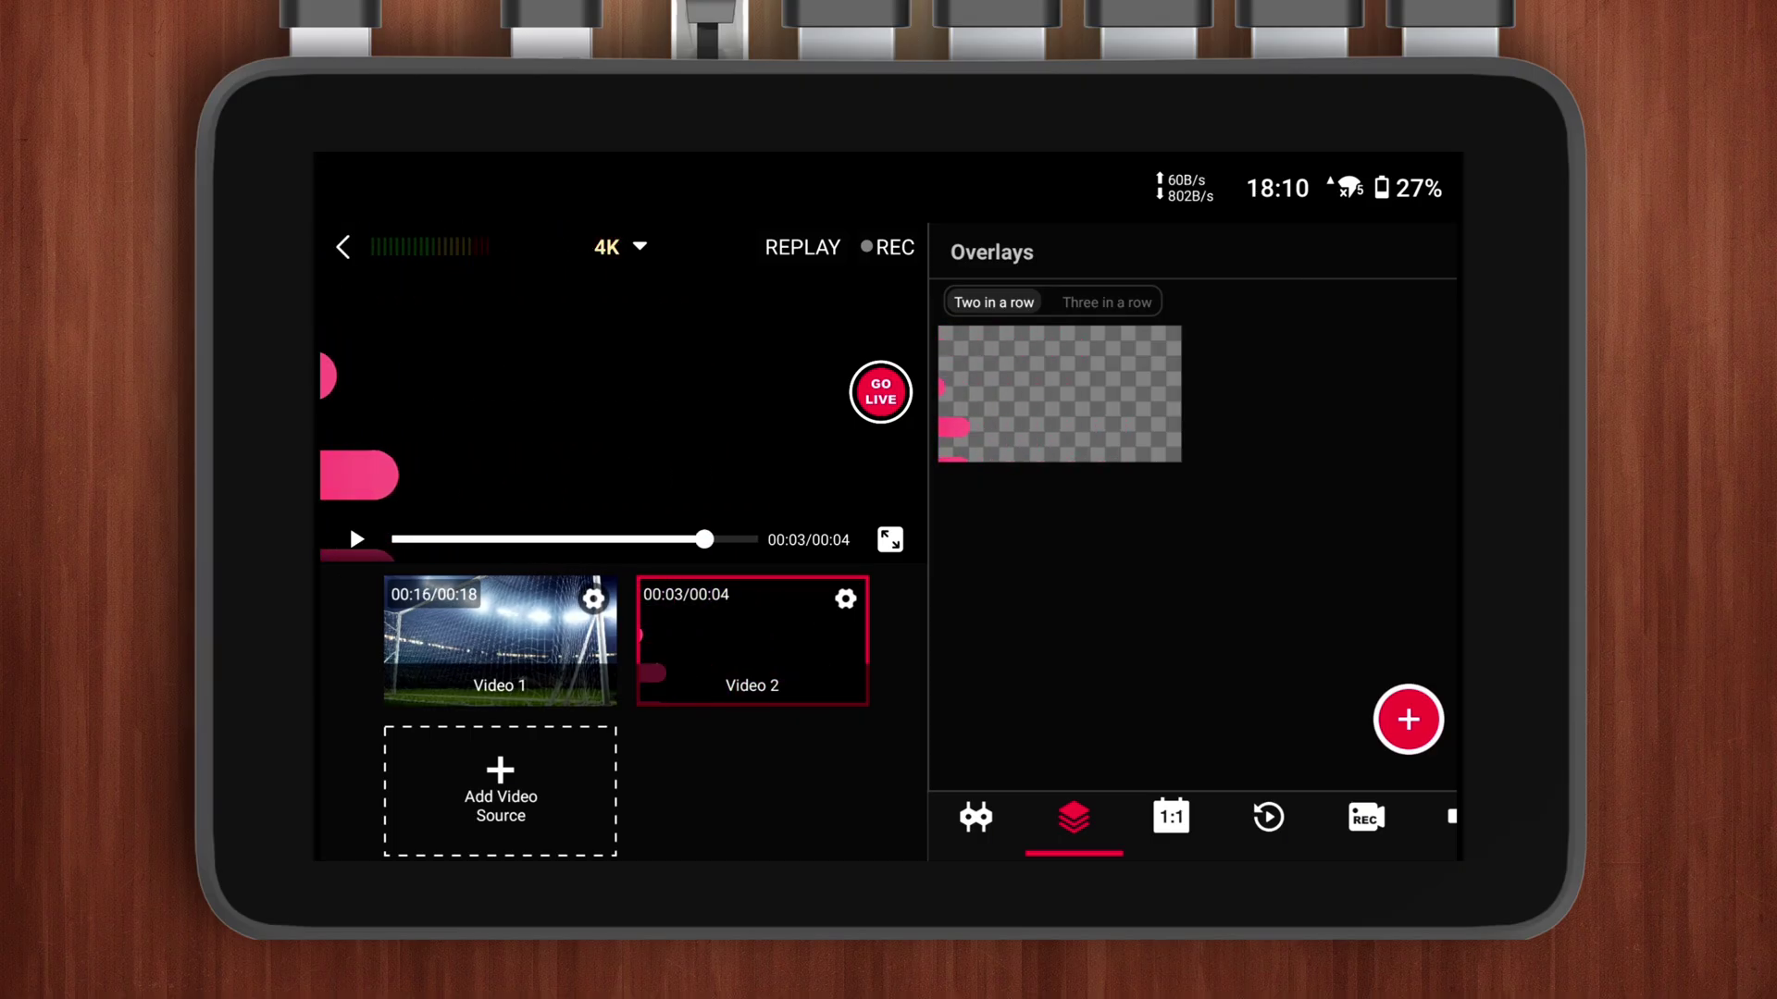
- Switch the YoloBox program to the Video 1 soccer clip with the transition overlay
left_click(500, 638)
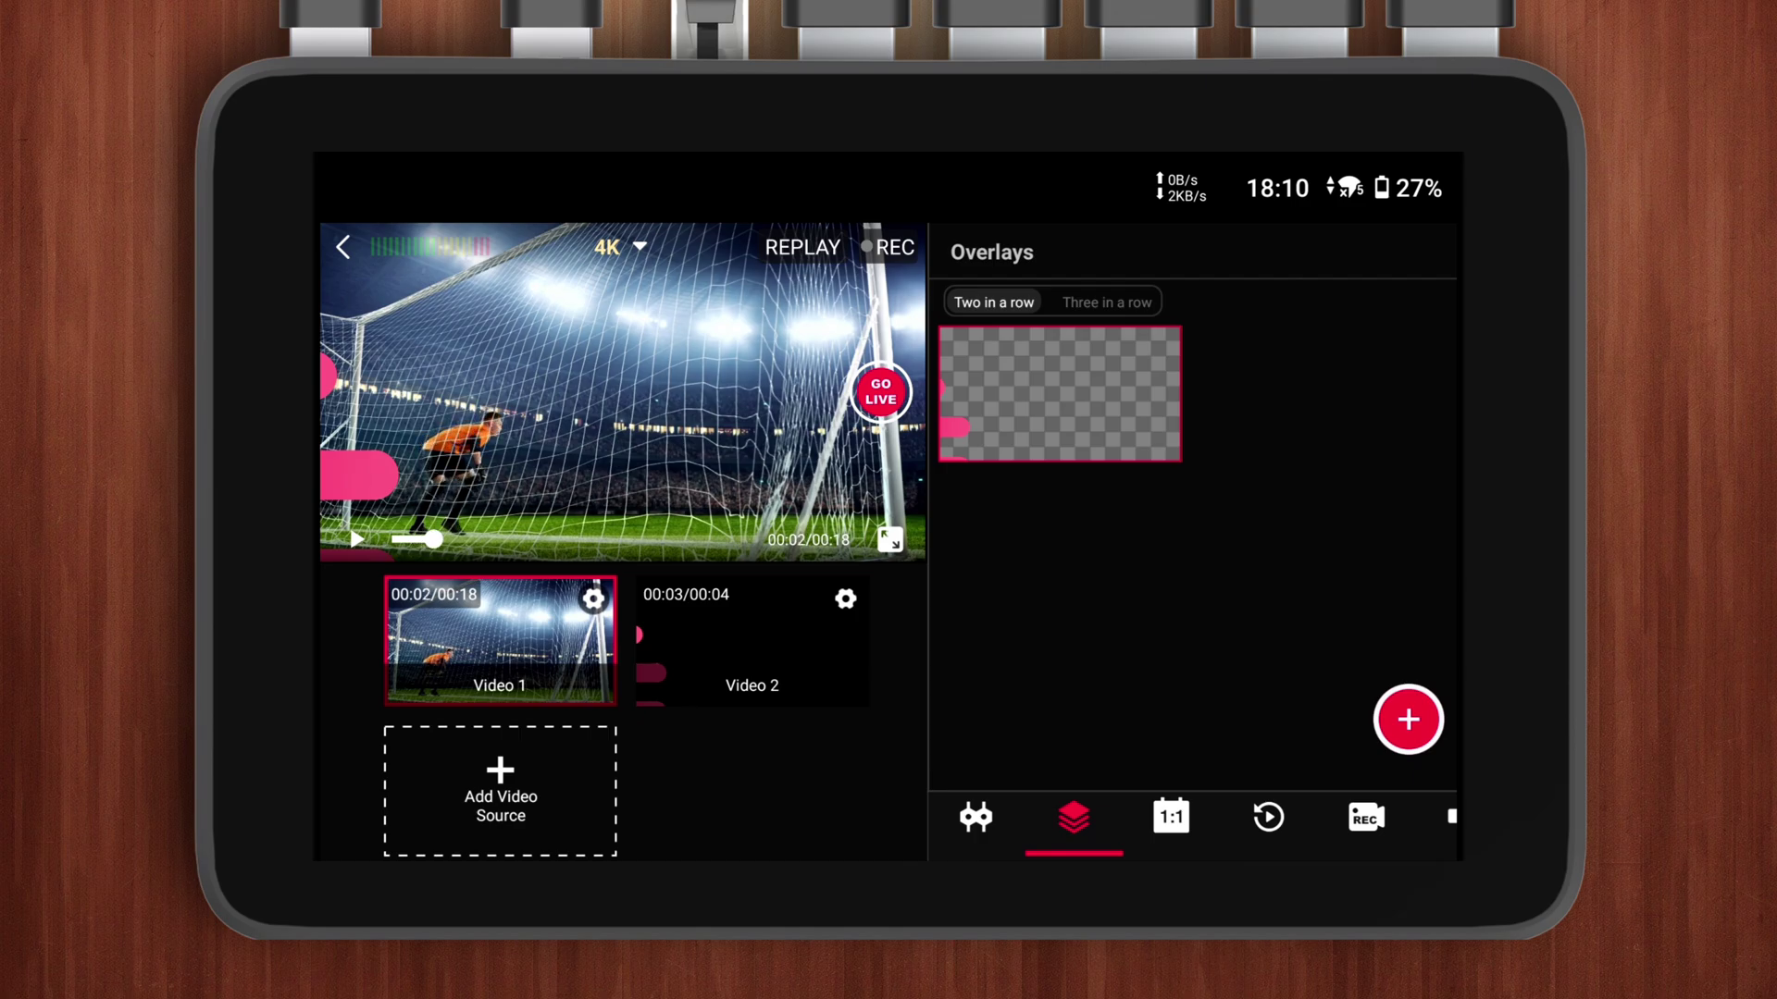